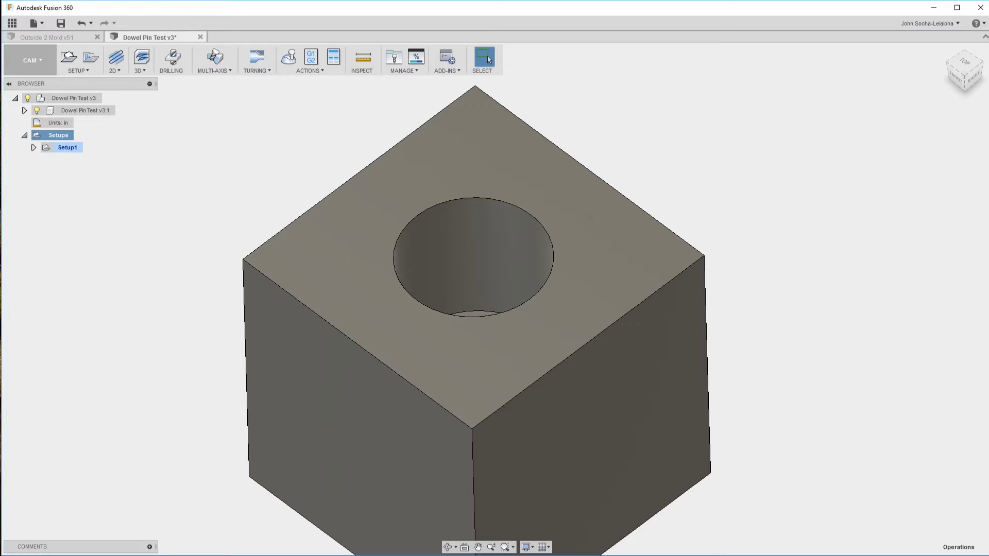
Create a new milling setup for the cube.
shift+middle_drag(222, 206, 465, 338)
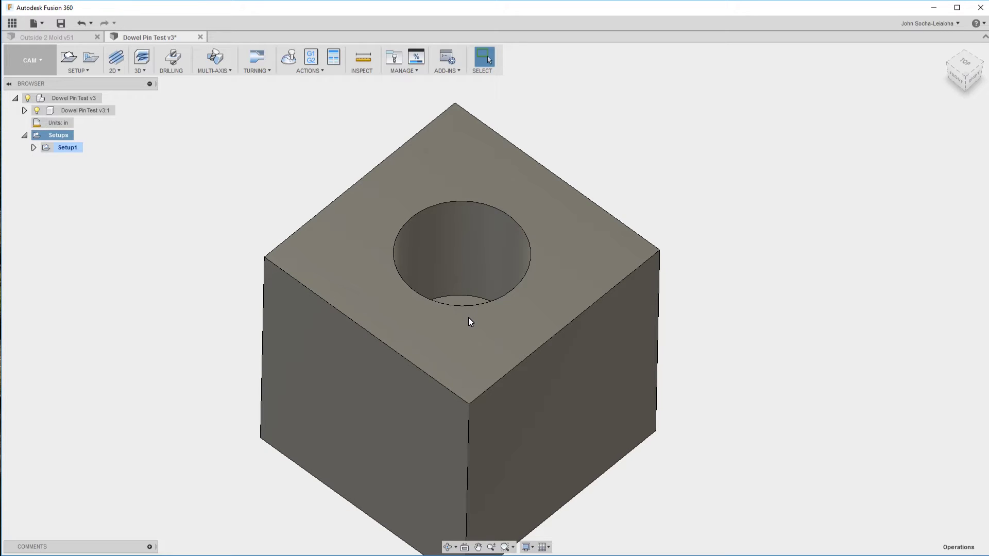
shift+middle_drag(470, 322, 468, 323)
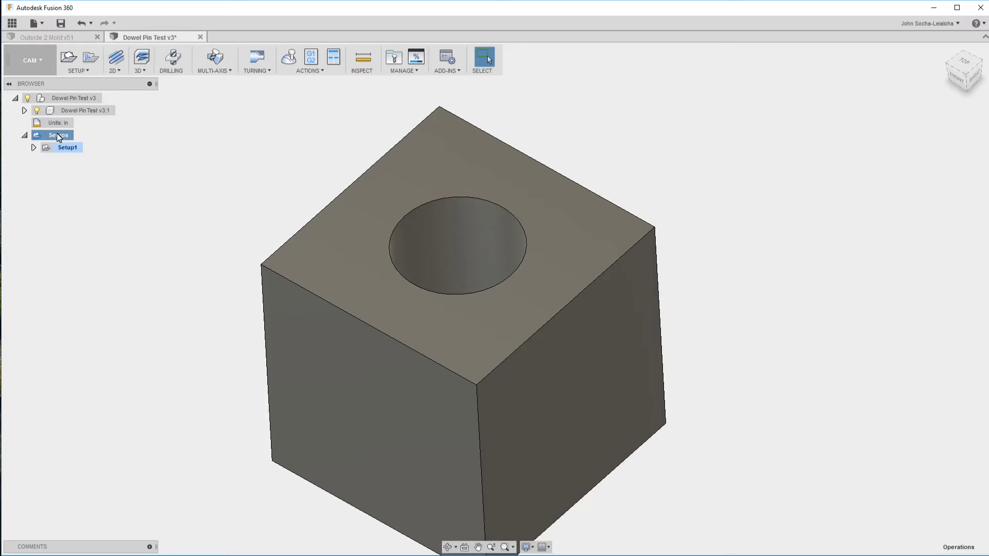
click(86, 71)
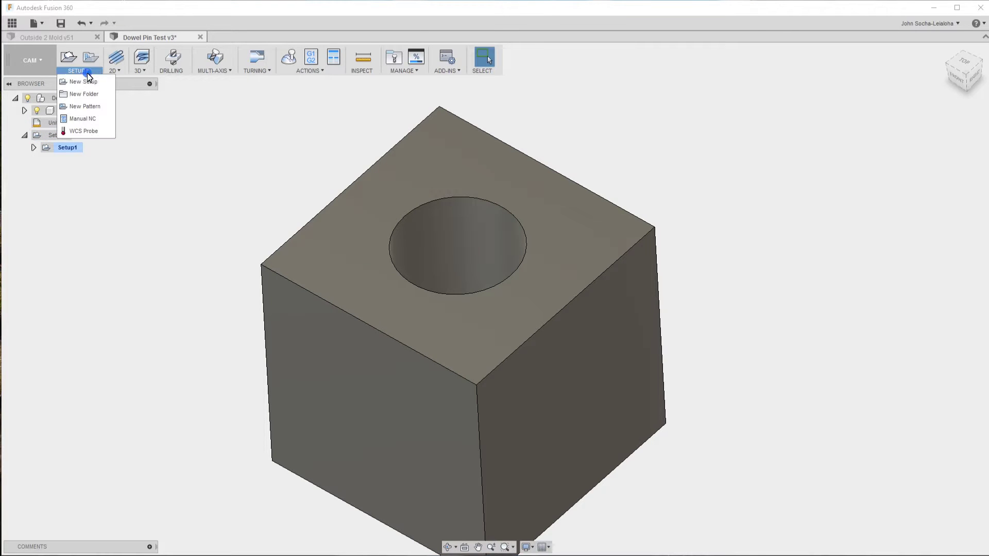
click(85, 82)
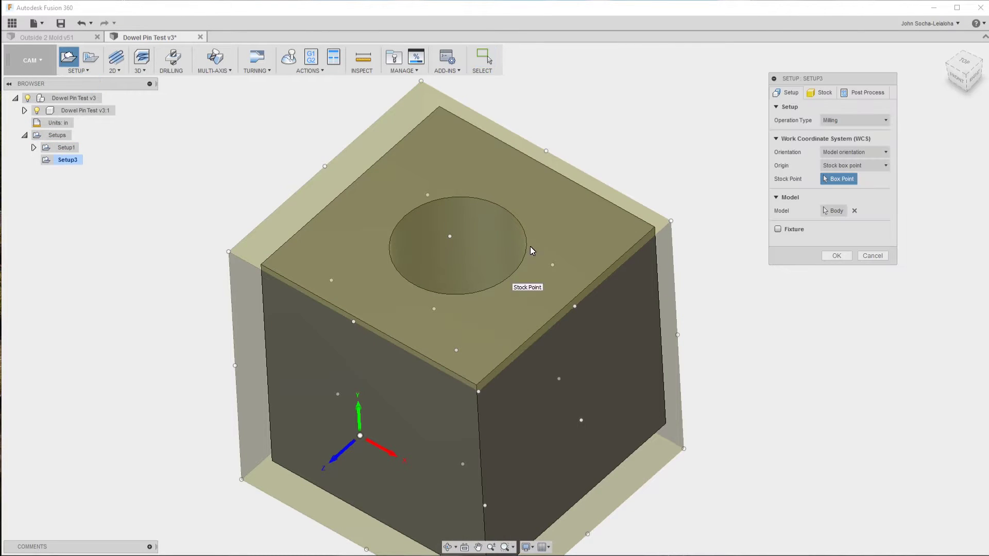
shift+middle_drag(326, 355, 283, 257)
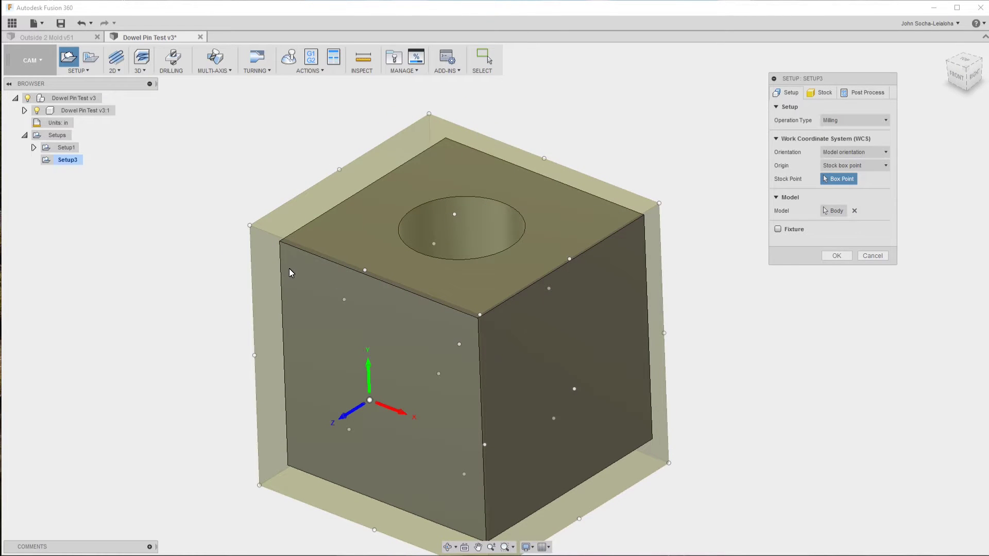
Set the setup's Stock Offset Mode to No additional stock.
click(823, 94)
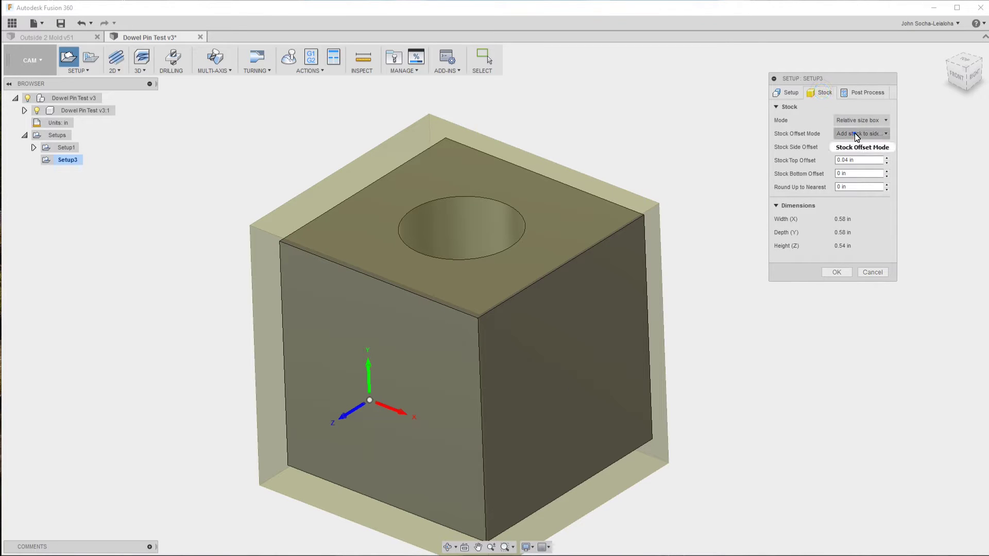
click(856, 134)
click(854, 143)
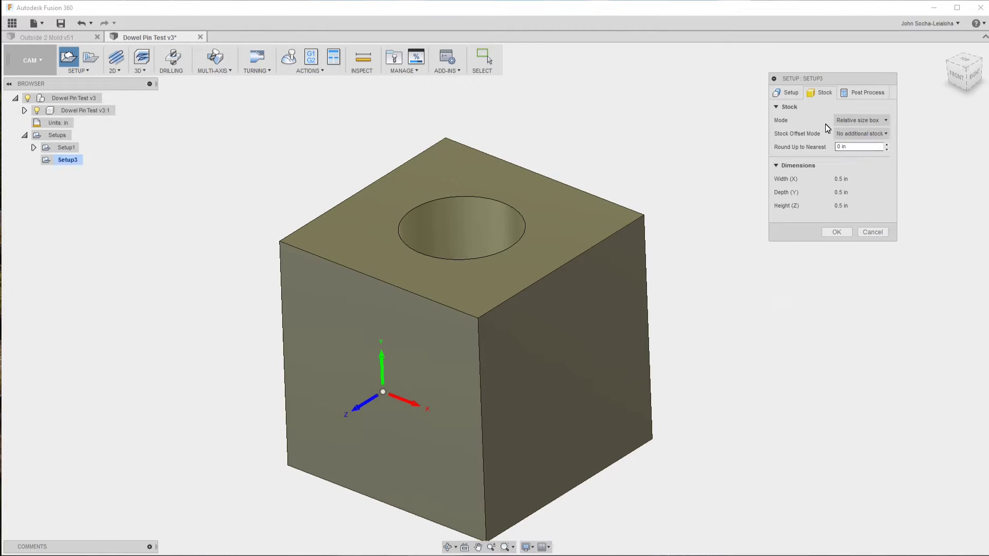
click(788, 93)
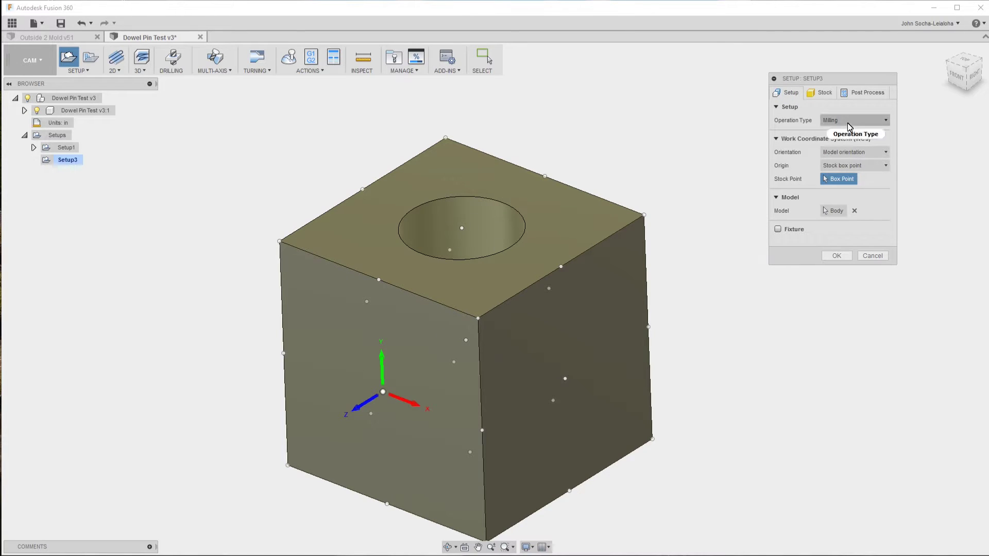
Orient by Z axis & X axis with Z from the cube's top face, and confirm Setup3.
click(858, 153)
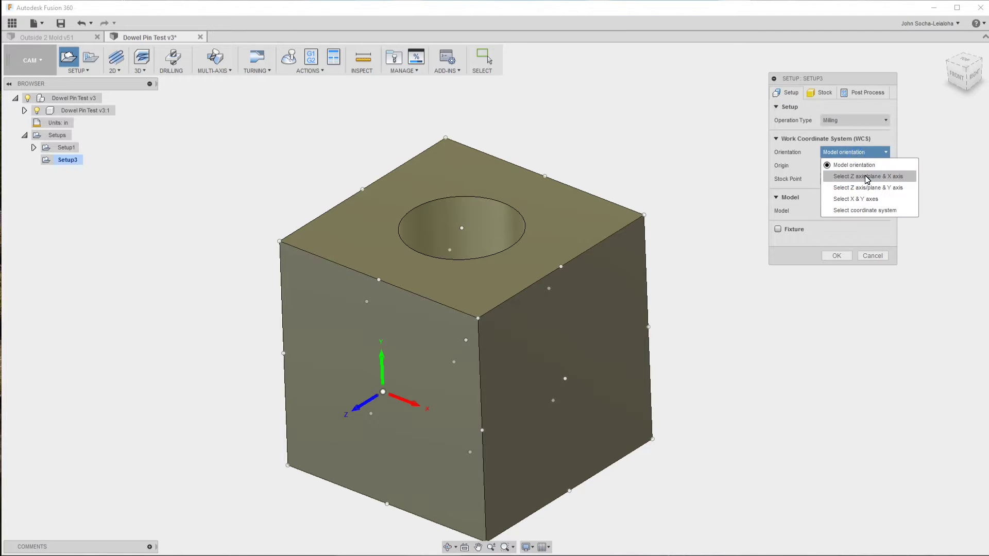
click(866, 178)
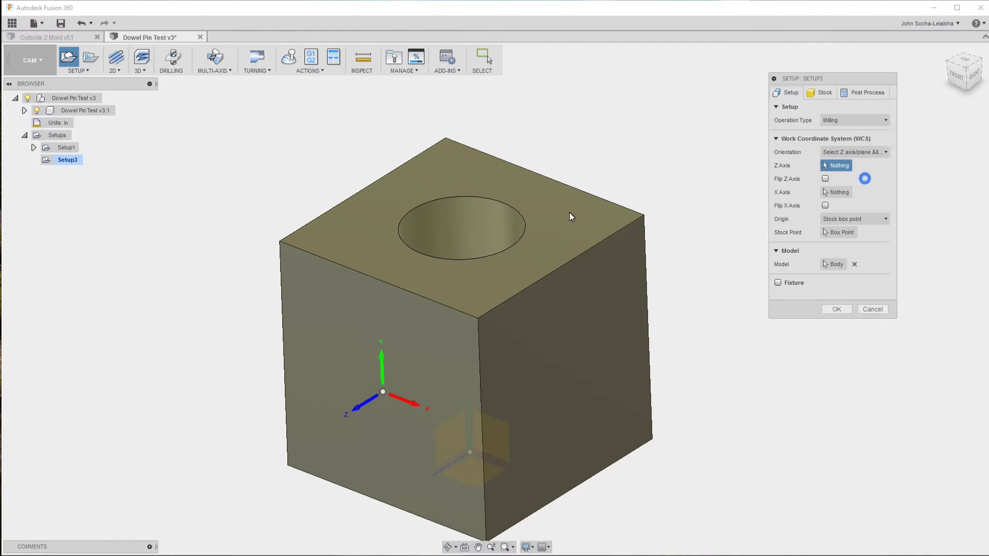
click(522, 267)
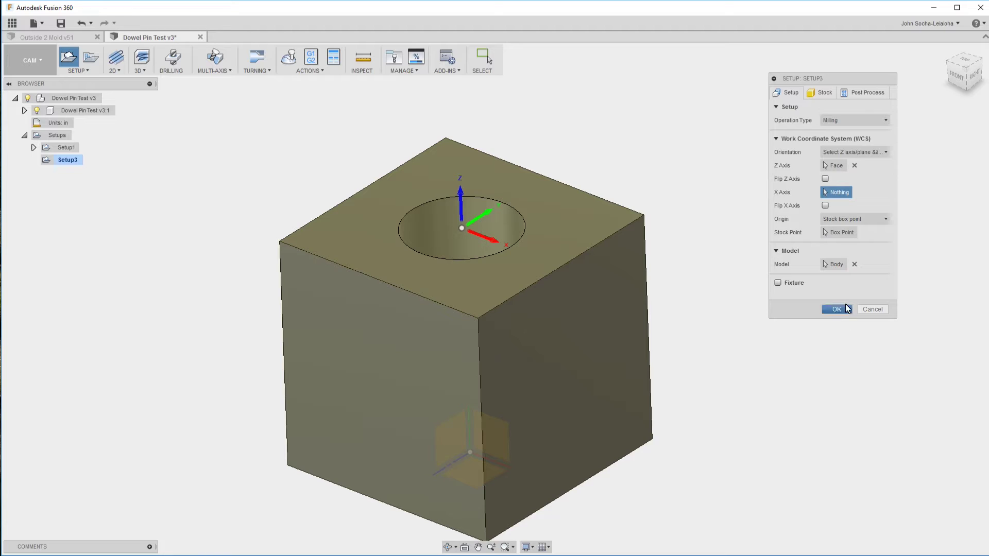
click(836, 309)
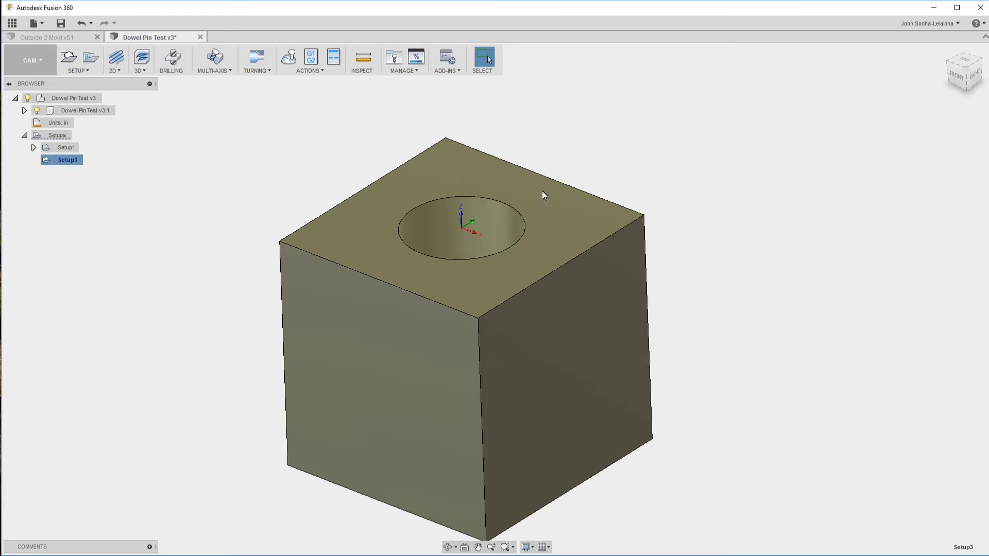
click(171, 60)
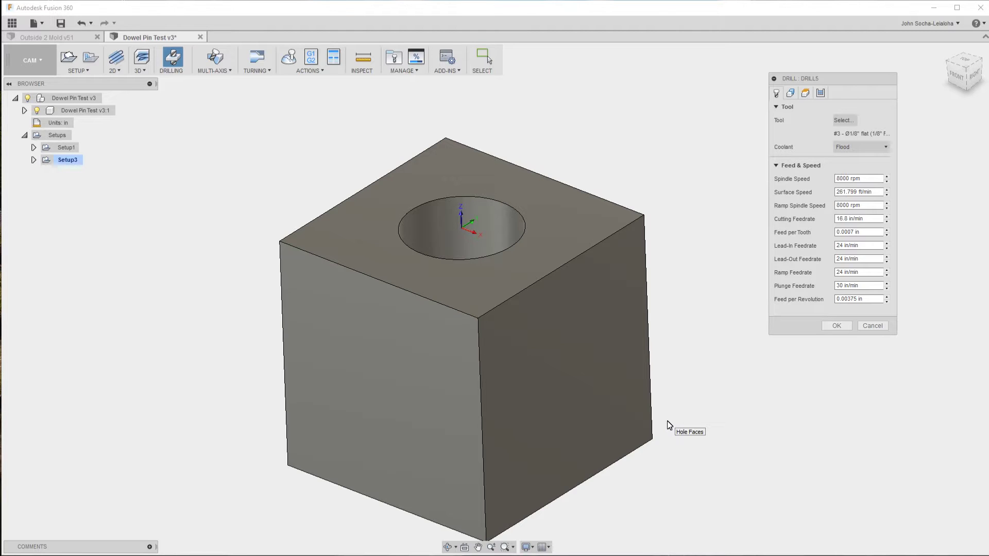
Use the #8 Ø9/64" drill from the Local/Aluminum library as the drilling tool.
click(844, 120)
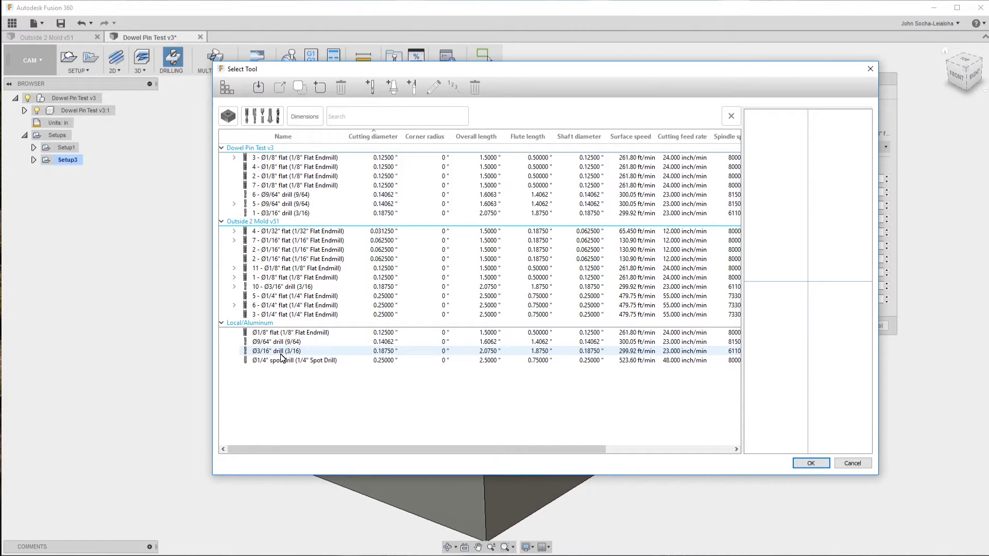
click(281, 355)
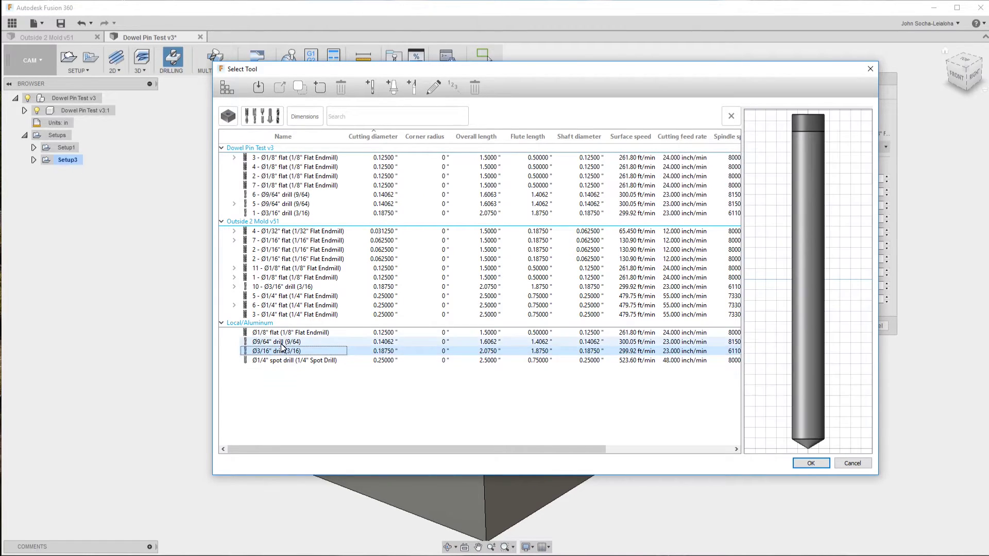
key(Up)
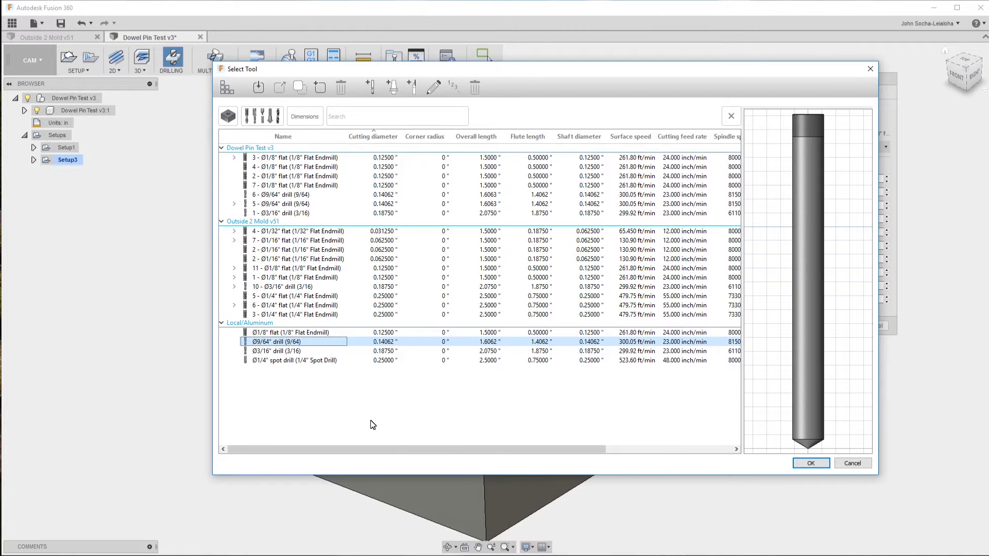
click(810, 463)
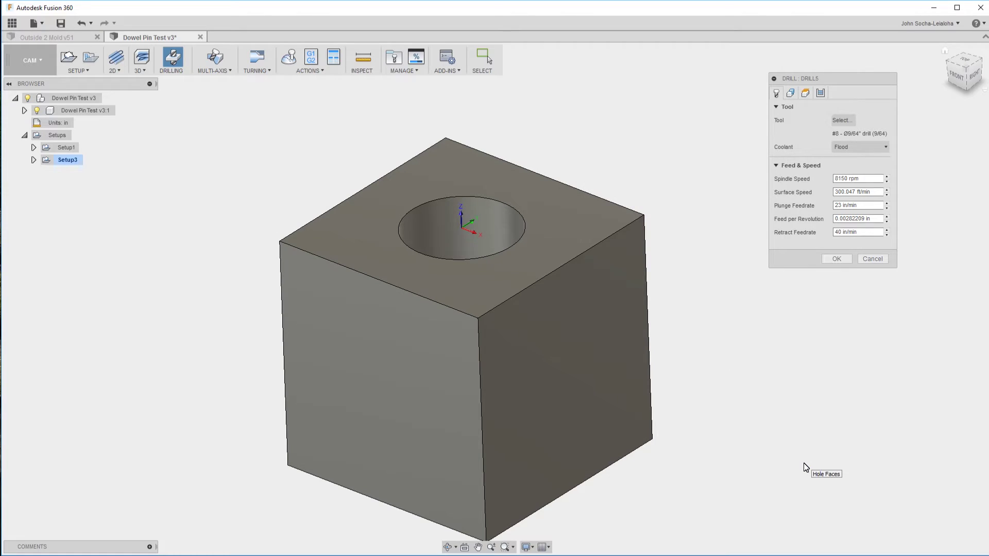
Select the hole's cylindrical face and measure Bottom Height from Model bottom.
click(790, 93)
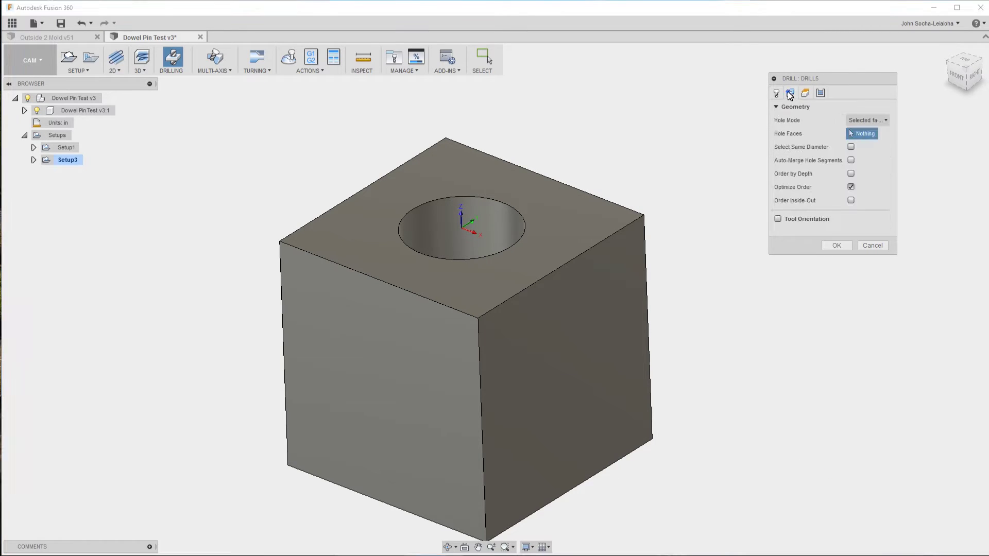
click(424, 229)
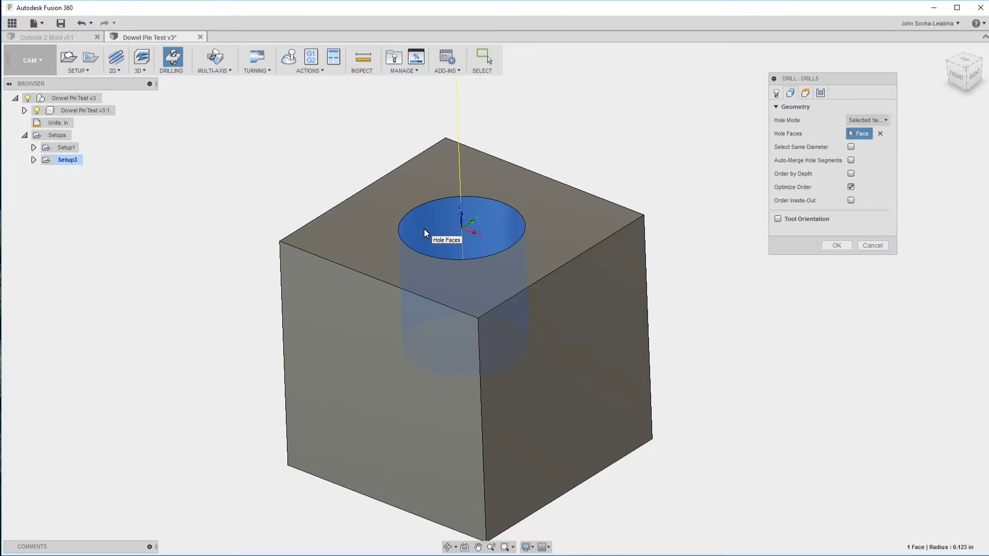
click(805, 95)
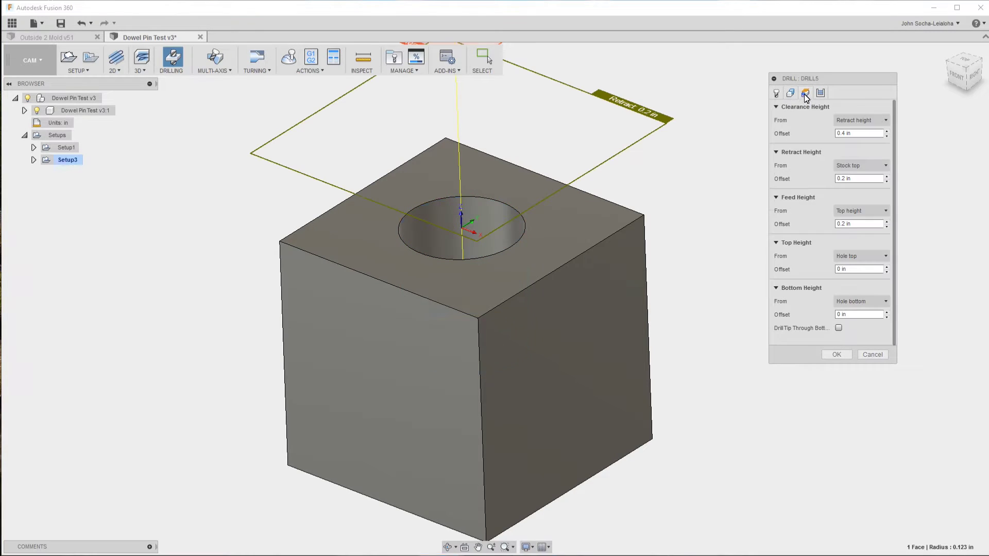
click(863, 304)
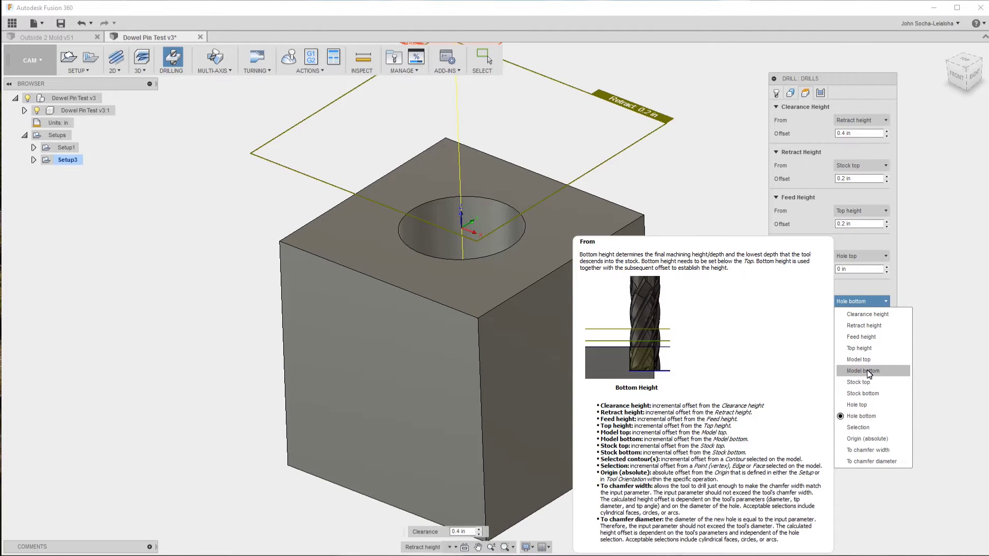
click(869, 372)
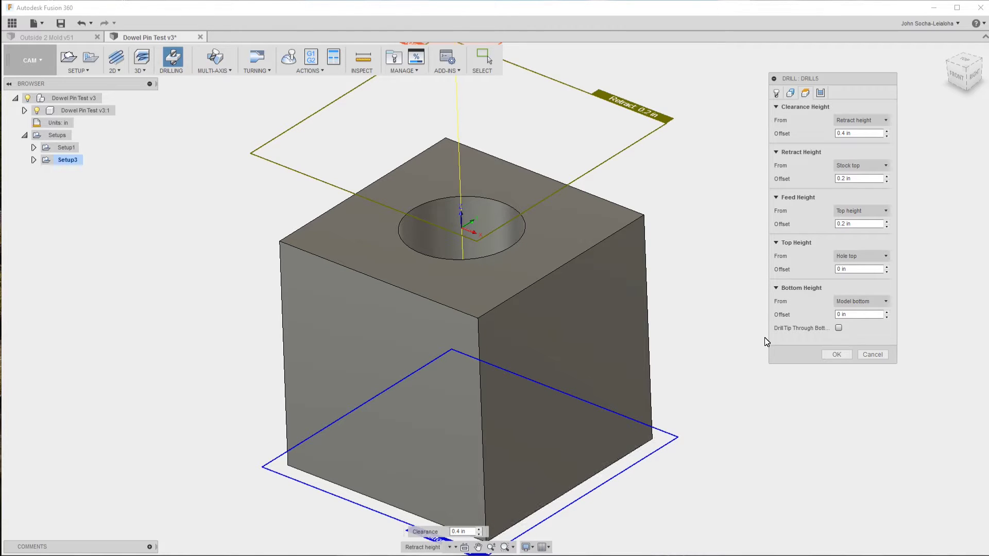
Set the bottom height offset to -0.05 in and enable Drill Tip Through Bottom.
click(838, 316)
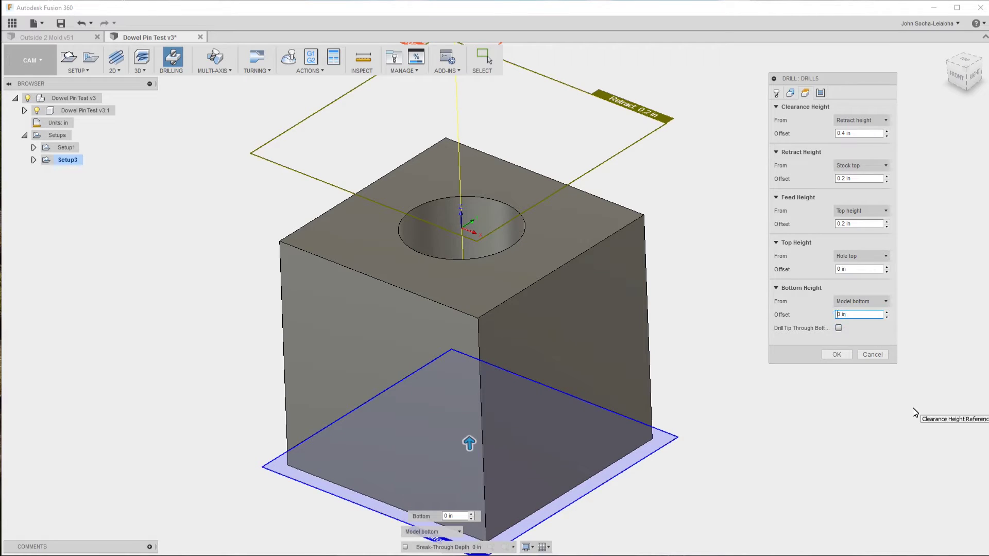
text(-.1)
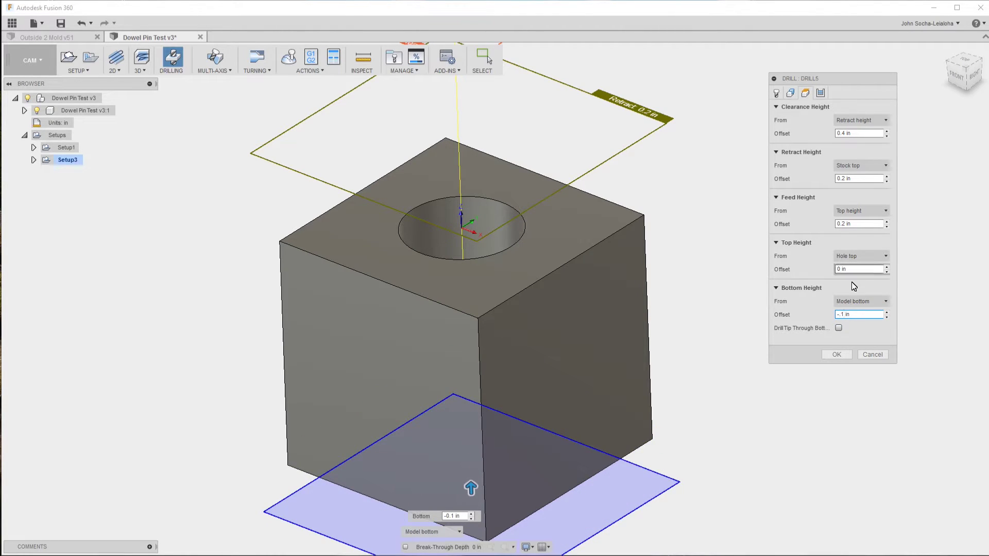
click(839, 328)
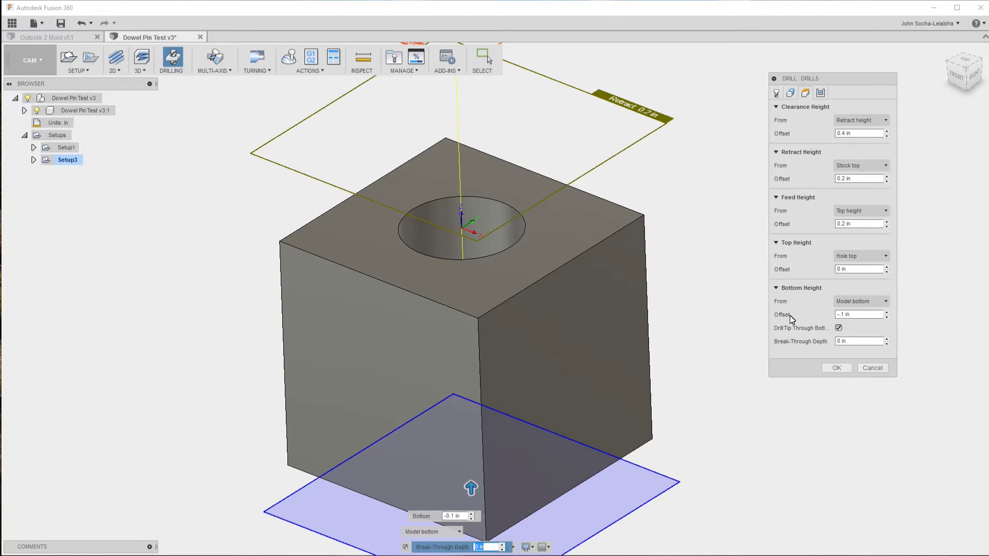
double_click(841, 314)
text(-.05)
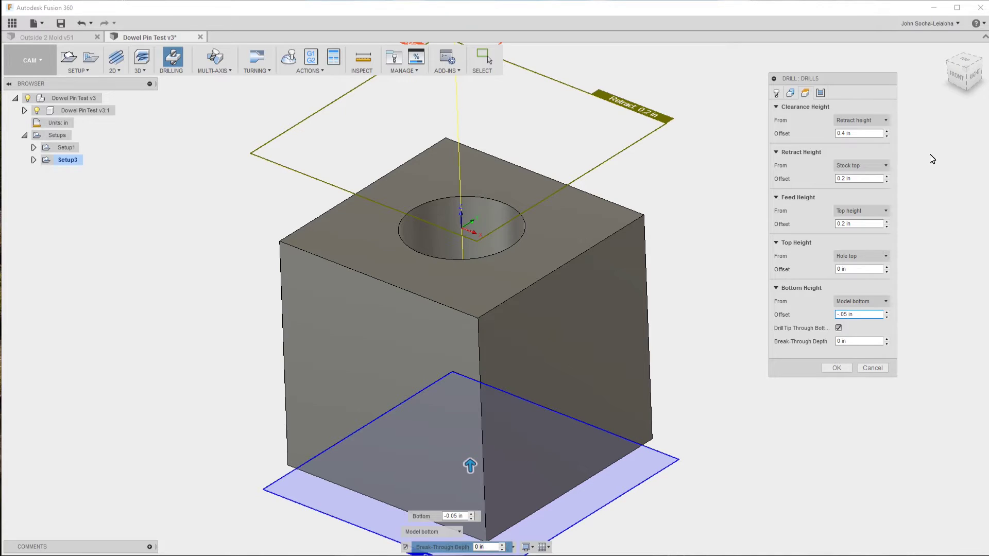
click(820, 95)
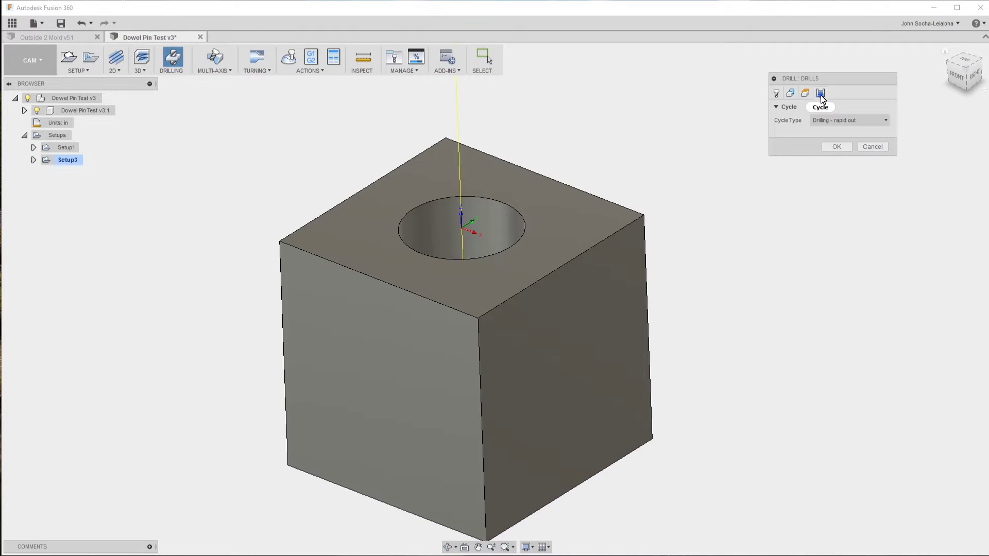
Set the drilling Cycle Type to Deep drilling - full retract.
click(842, 125)
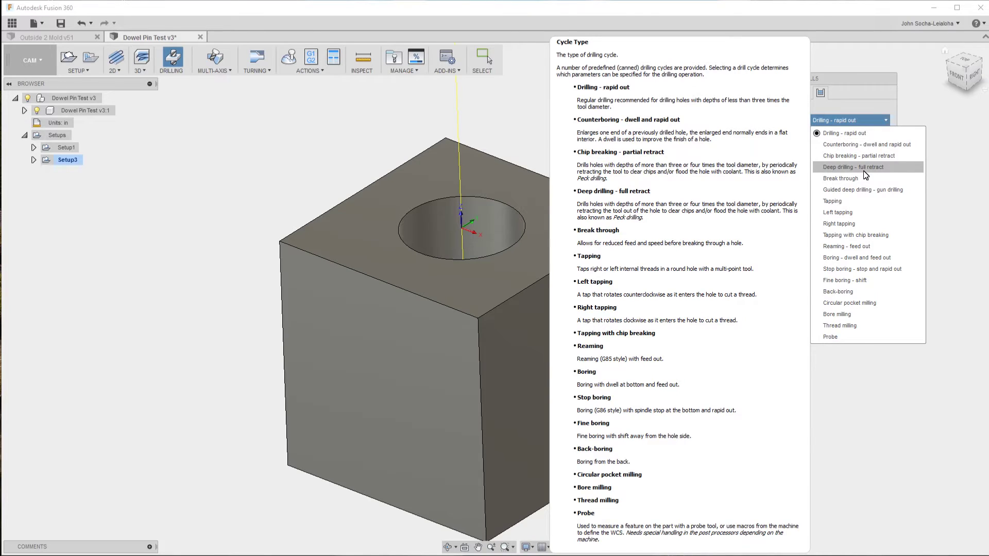
click(864, 170)
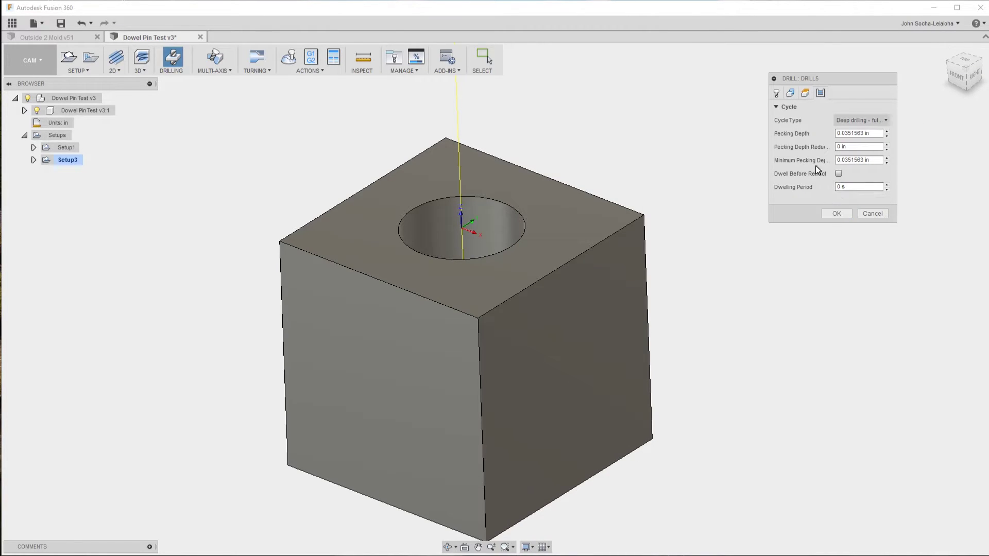
click(776, 94)
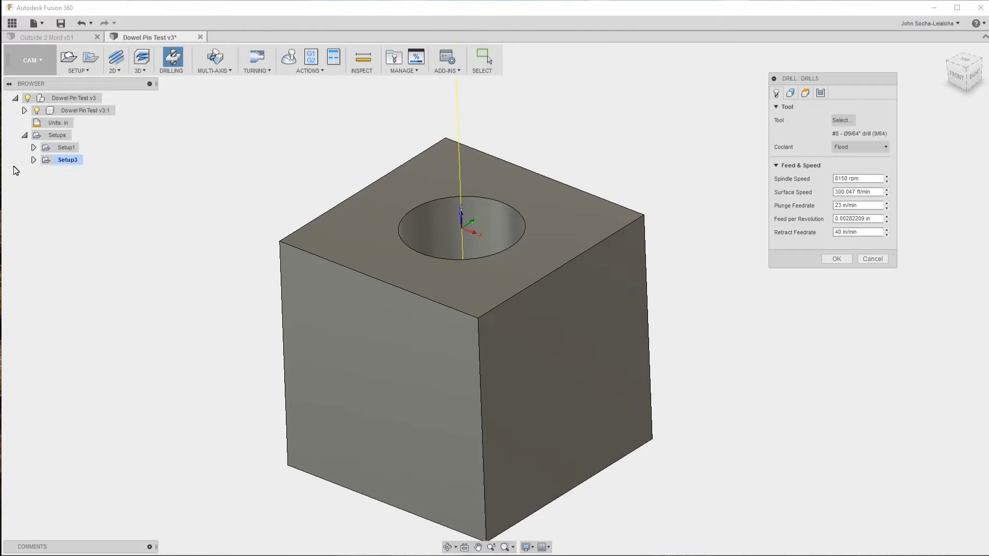
Lower the drill spindle speed from 8150 to 6700 rpm and accept Drill5.
click(847, 180)
double_click(847, 180)
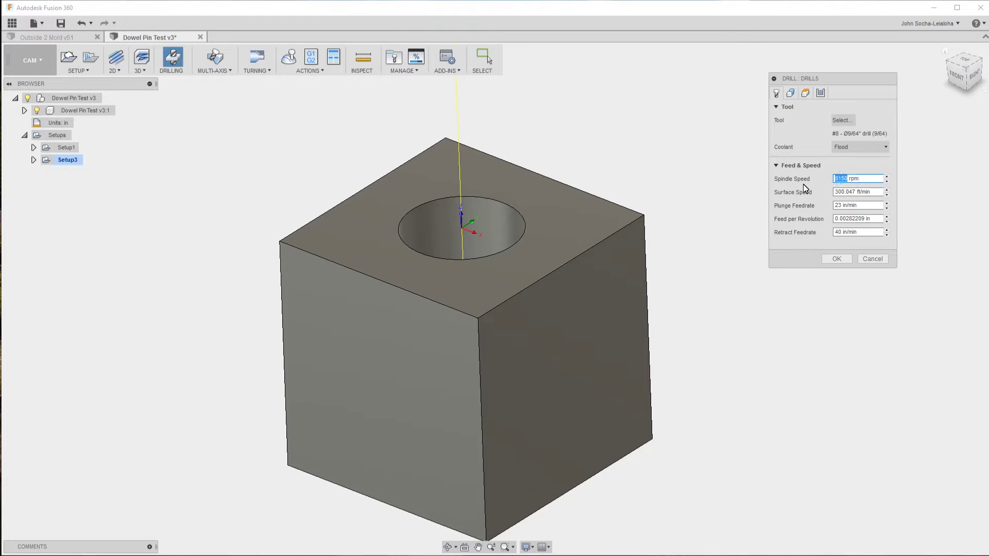
text(6700)
key(Tab)
click(836, 259)
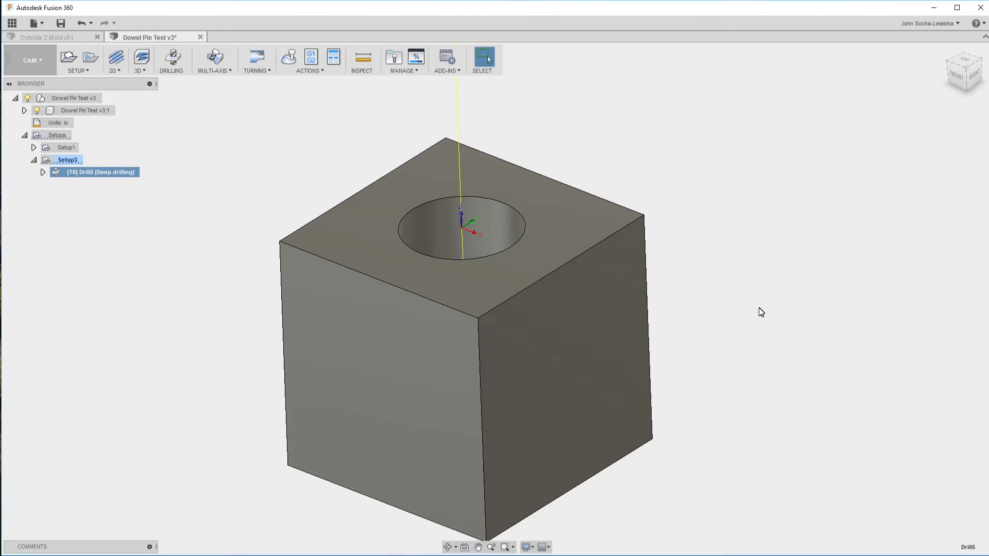
shift+middle_drag(761, 312, 709, 345)
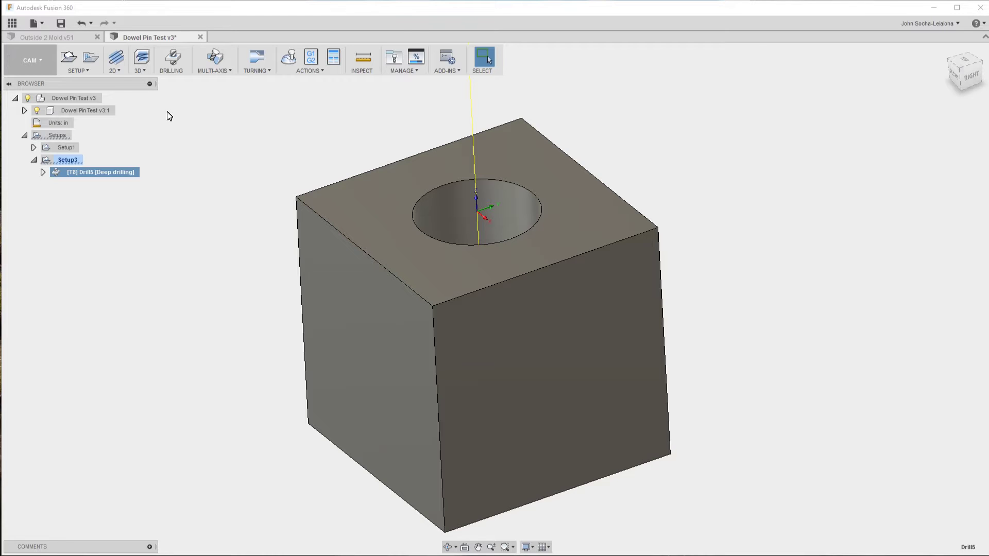
Add an Adaptive Clearing operation using the Local/Aluminum Ø1/8" flat endmill.
click(137, 71)
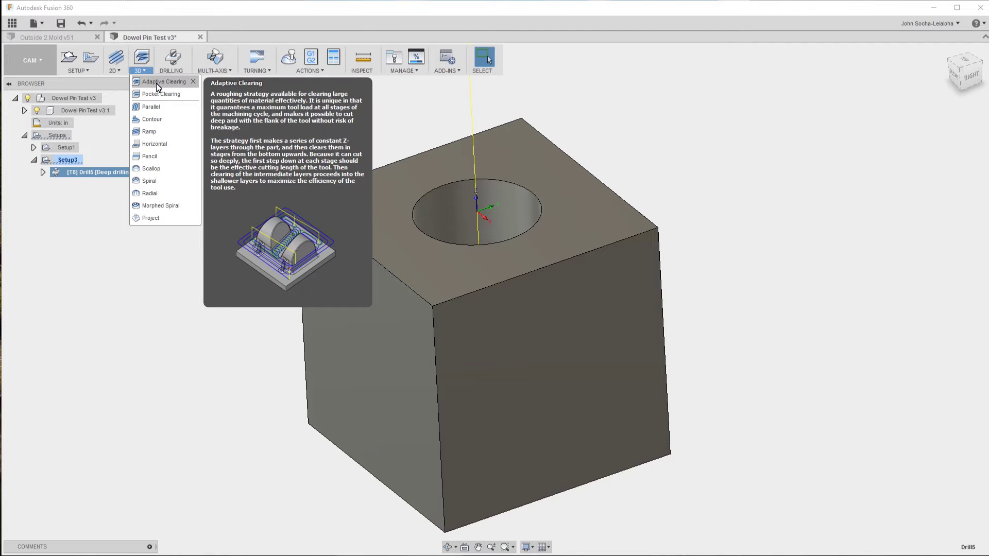
click(158, 87)
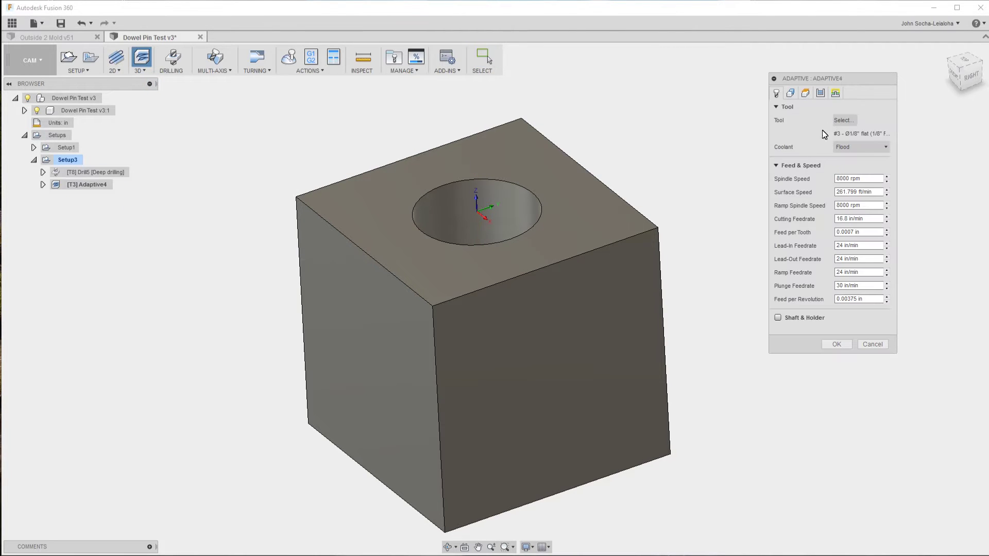
click(844, 120)
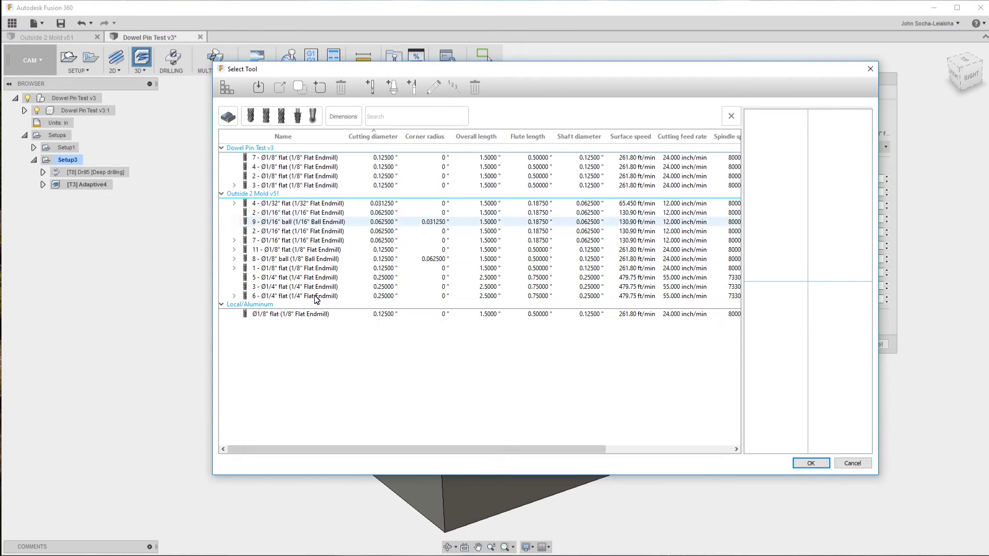
click(292, 316)
click(810, 463)
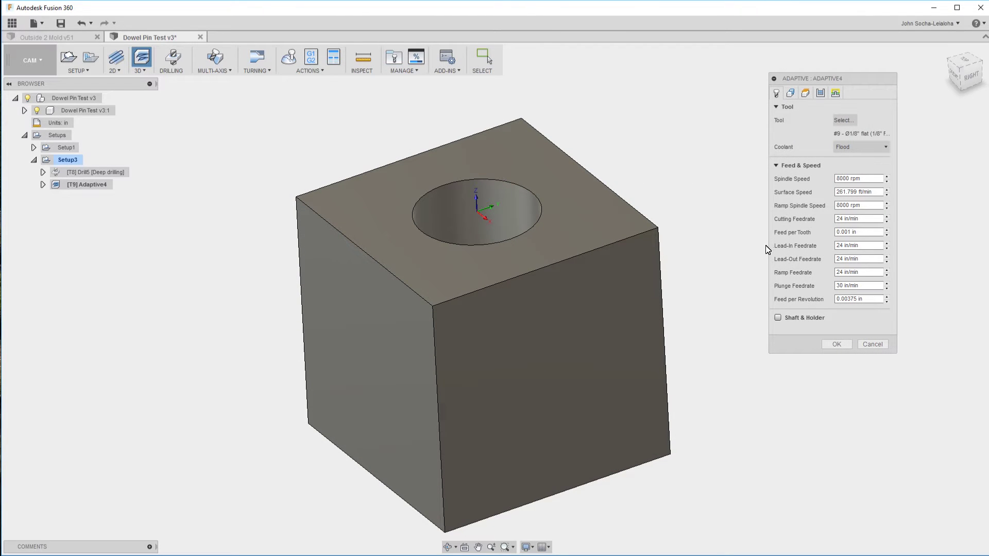
Set the adaptive operation's feed per tooth to 0.0007 in.
click(850, 233)
text(7)
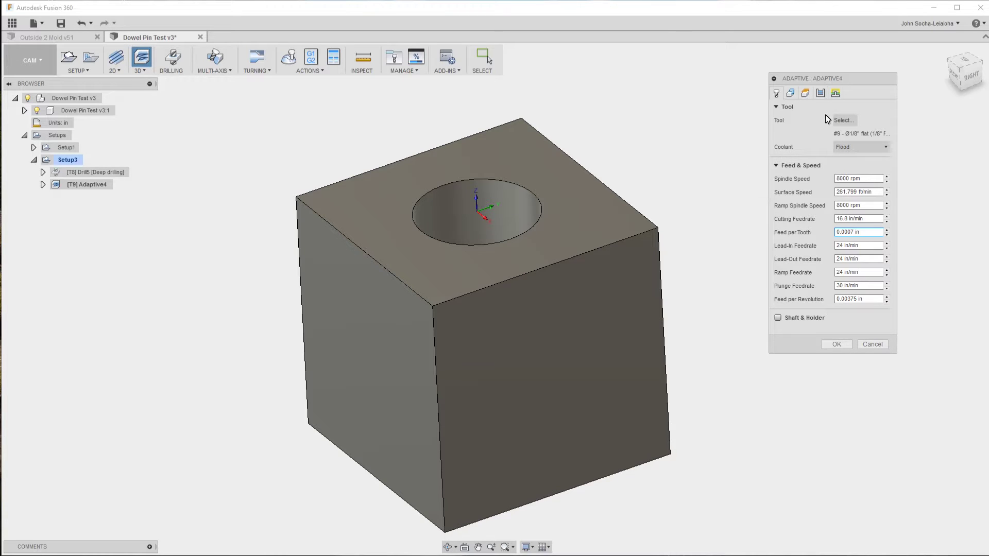
click(790, 93)
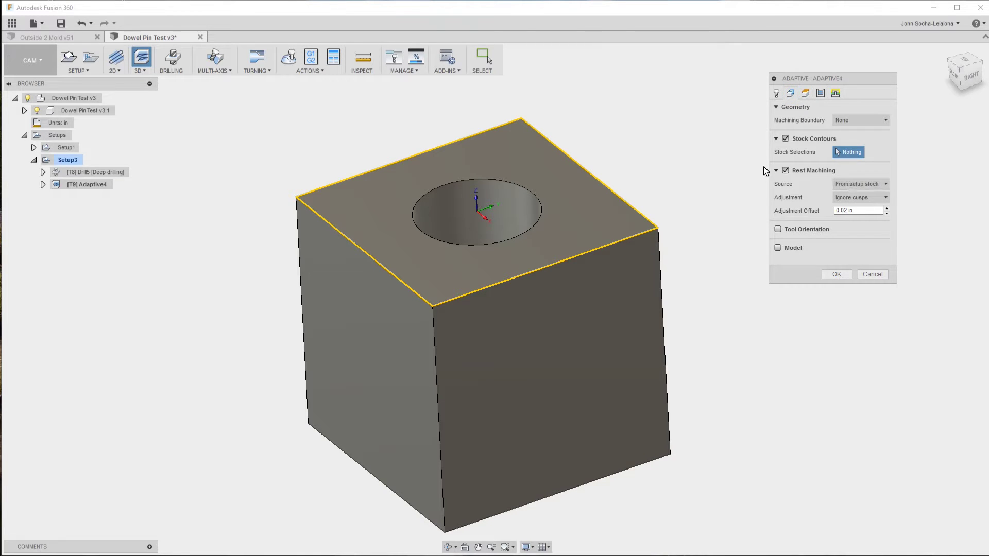
Set Rest Machining Source to From previous operation(s).
click(861, 184)
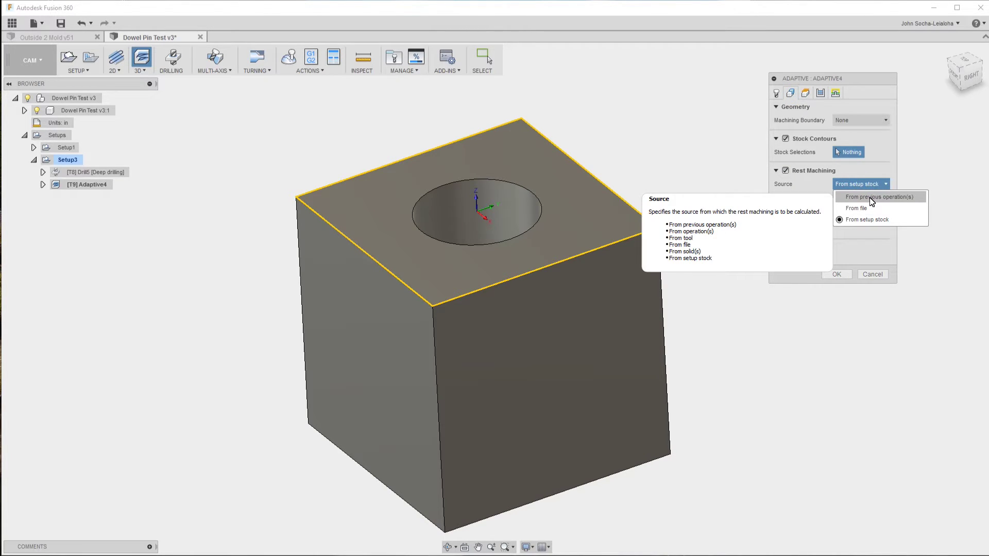
click(871, 197)
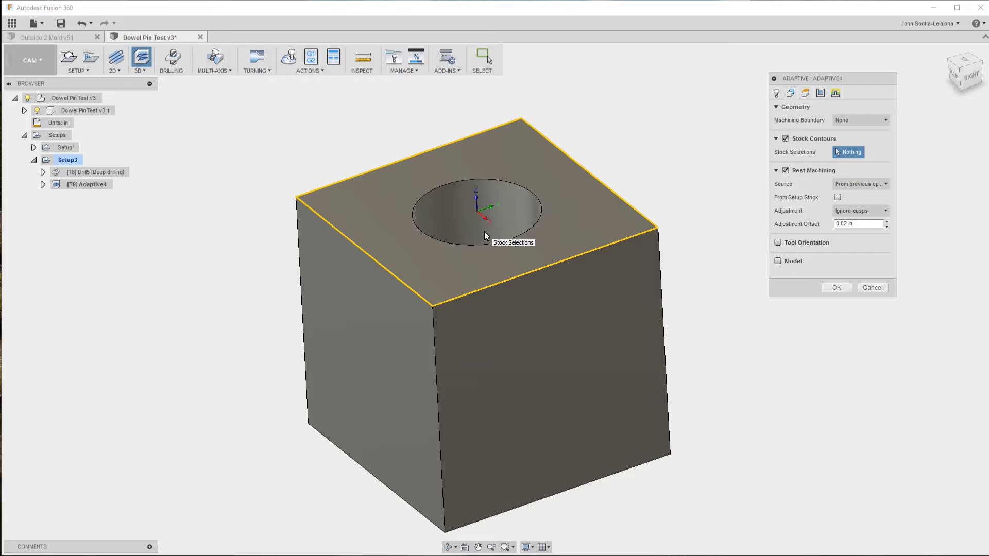
Change the Optimal Load expression to tool_diameter * 0.25 (0.03125 in).
click(819, 94)
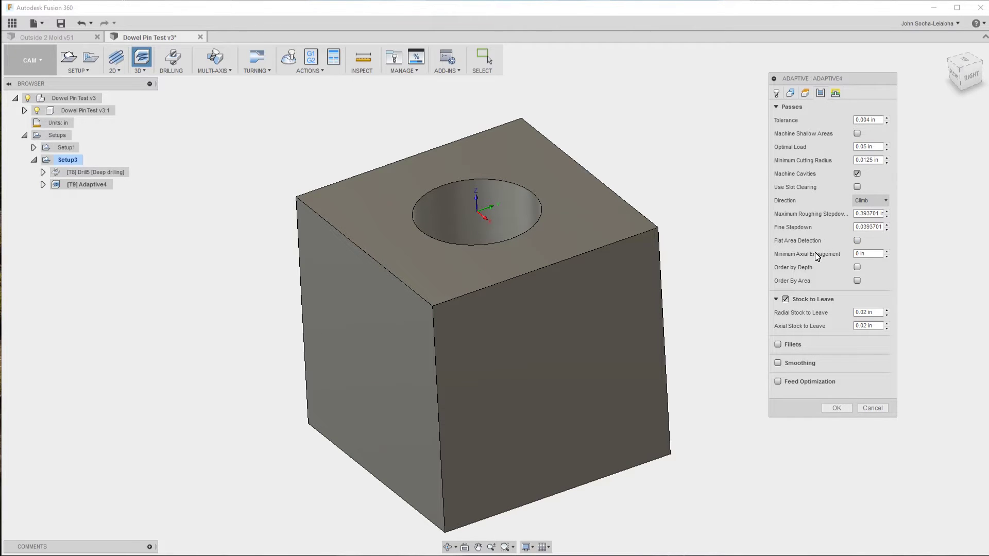
right_click(863, 147)
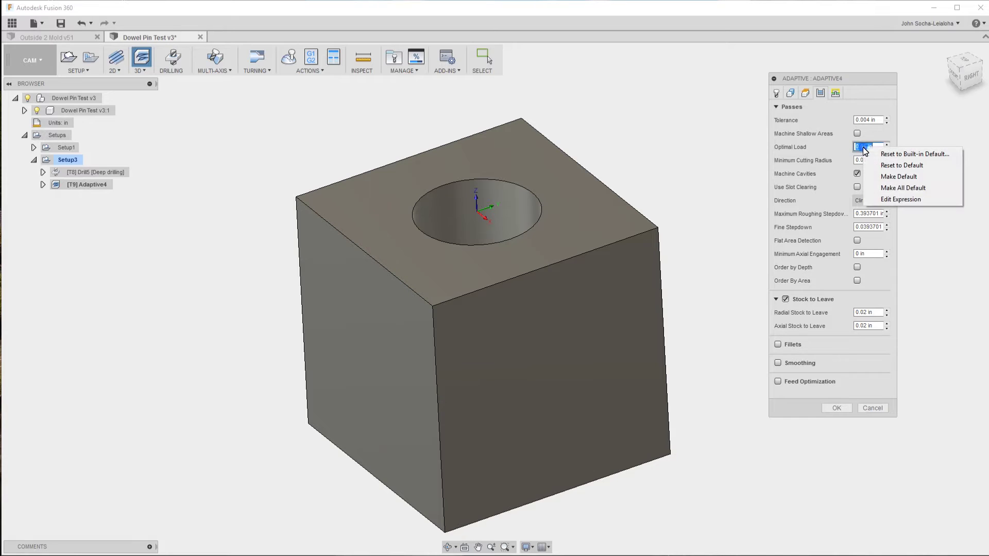
click(894, 201)
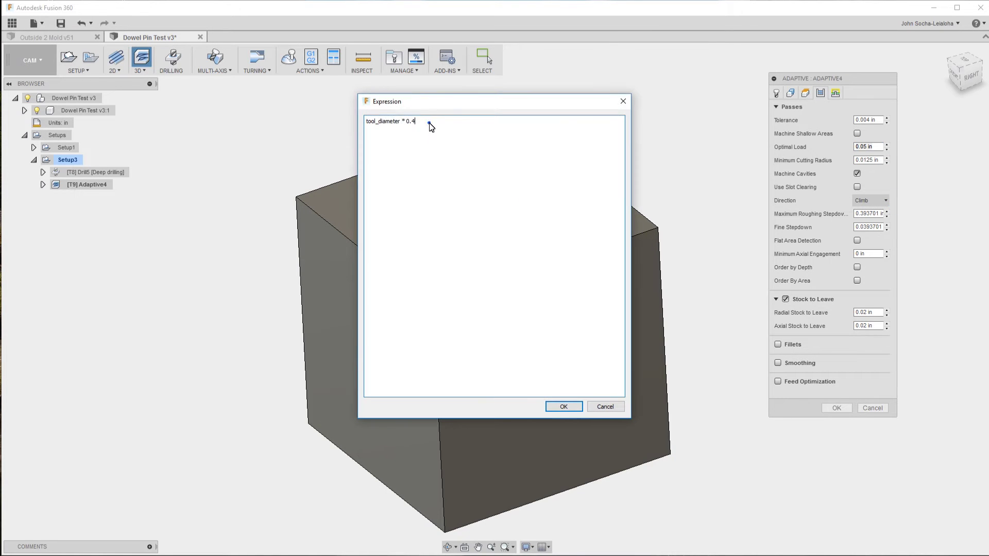
key(BackSpace)
click(563, 406)
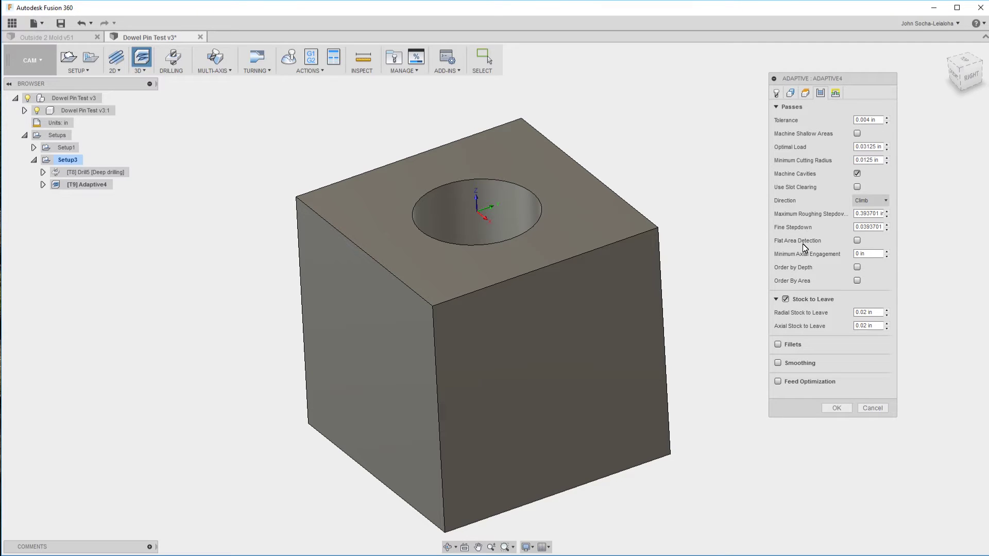
click(861, 214)
right_click(861, 215)
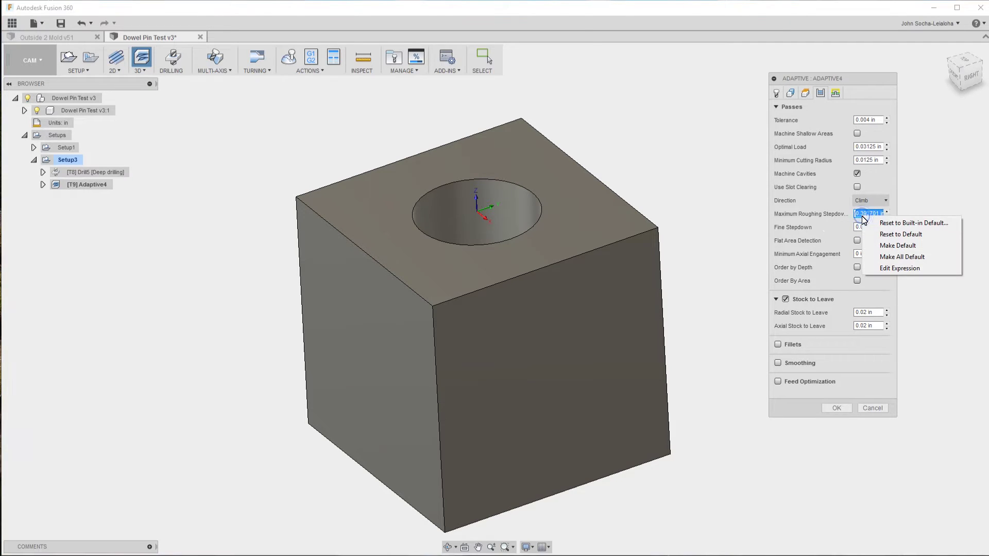
click(855, 360)
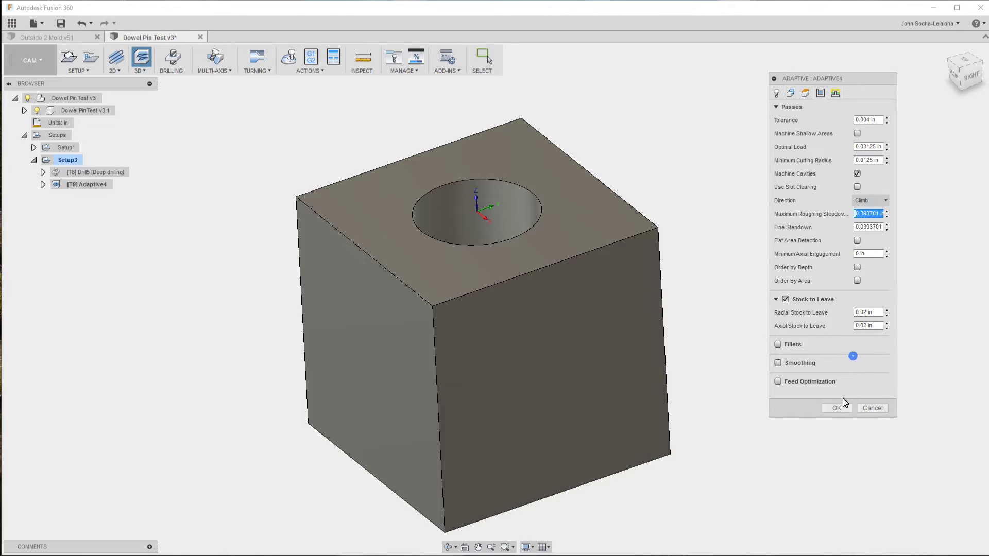
Compute Adaptive4 and inspect its circular passes at the hole bottom.
click(836, 408)
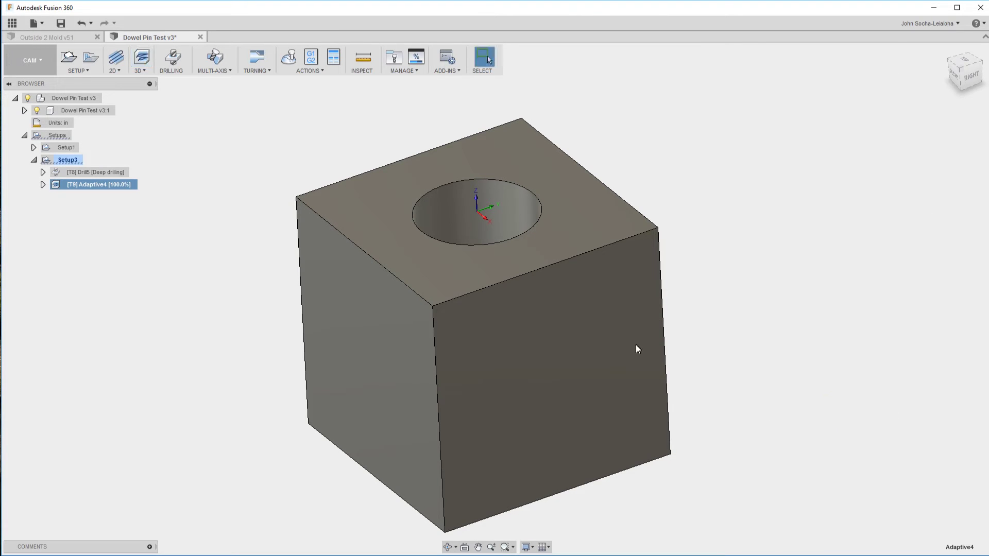
shift+middle_drag(636, 345, 631, 328)
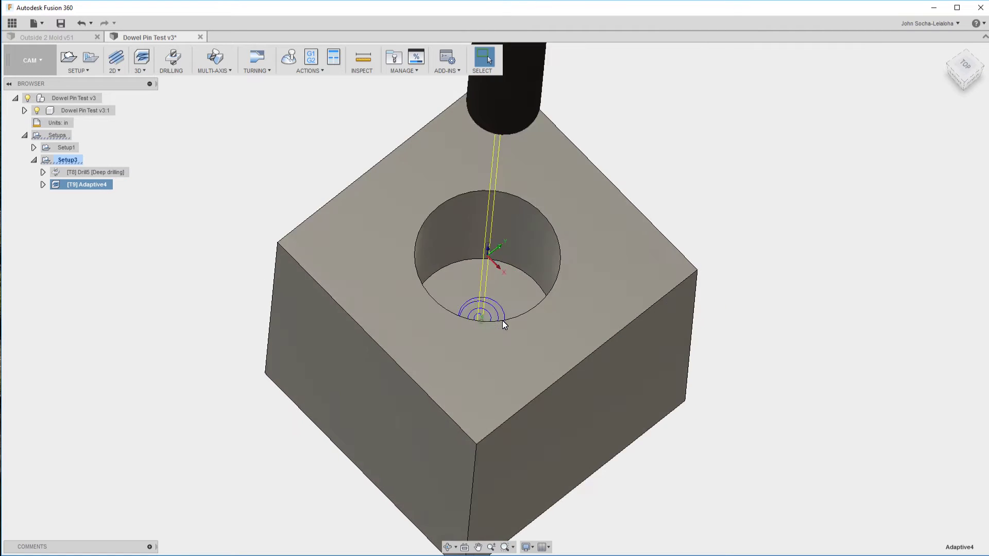
shift+middle_drag(503, 324, 324, 262)
right_click(107, 185)
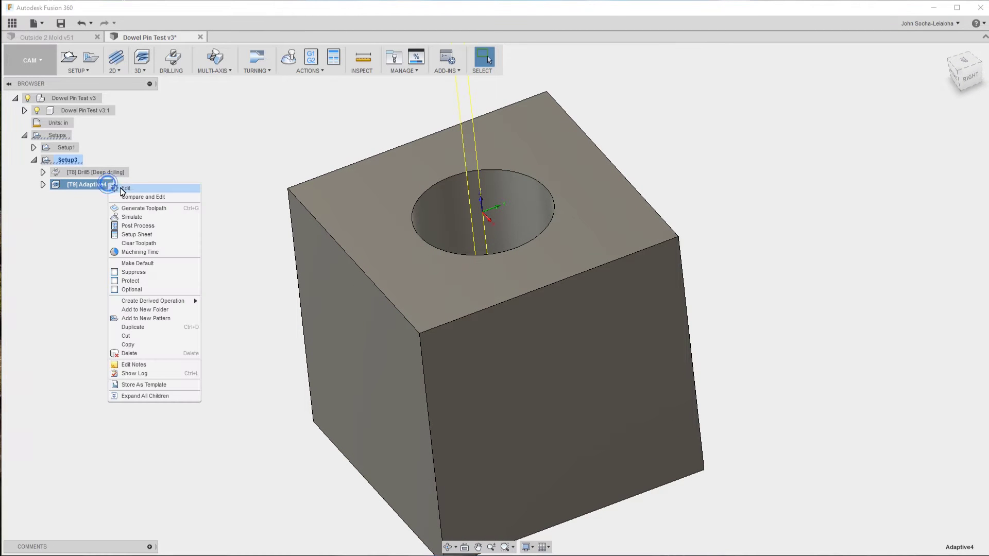
Set Adaptive4's Maximum Roughing Stepdown expression to tool_diameter (0.125 in) and regenerate.
click(131, 190)
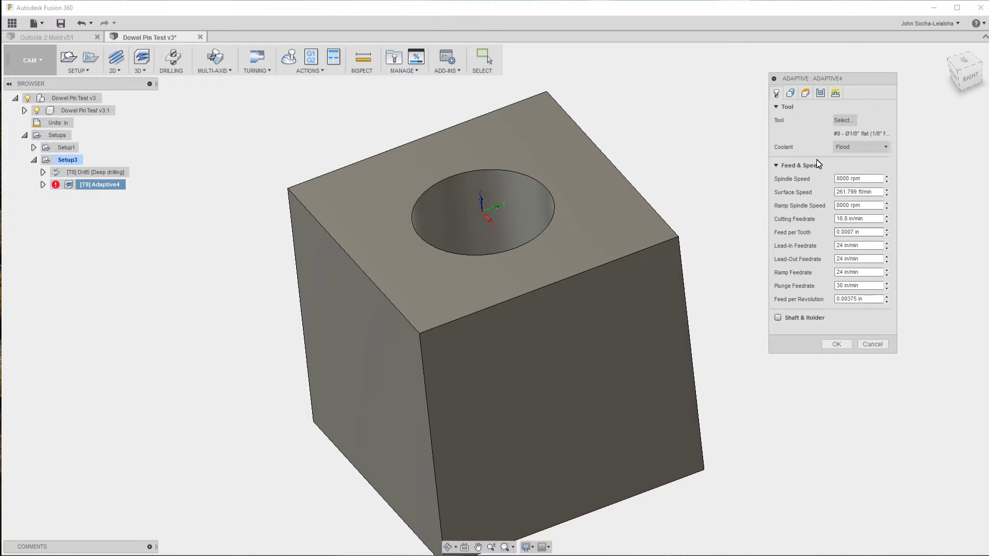
click(821, 94)
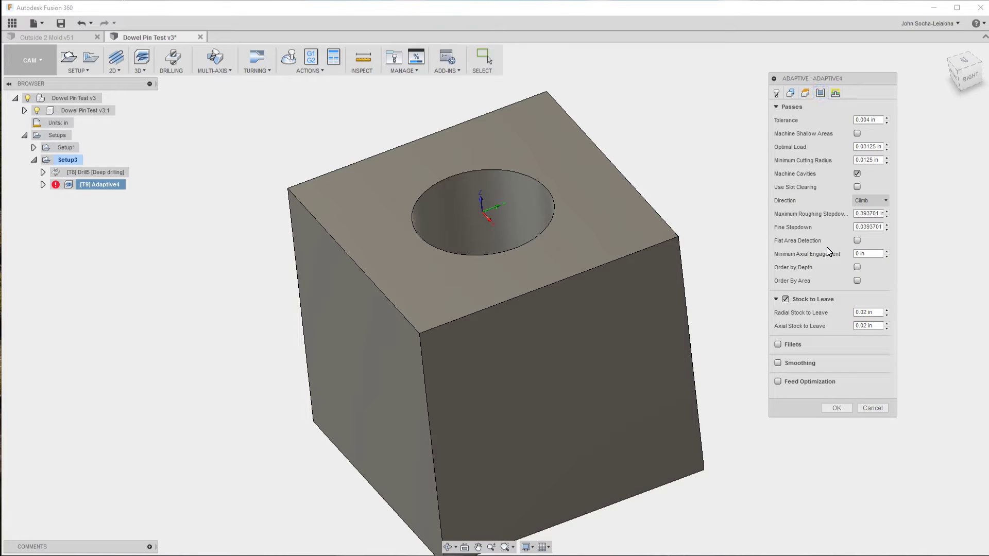
right_click(876, 213)
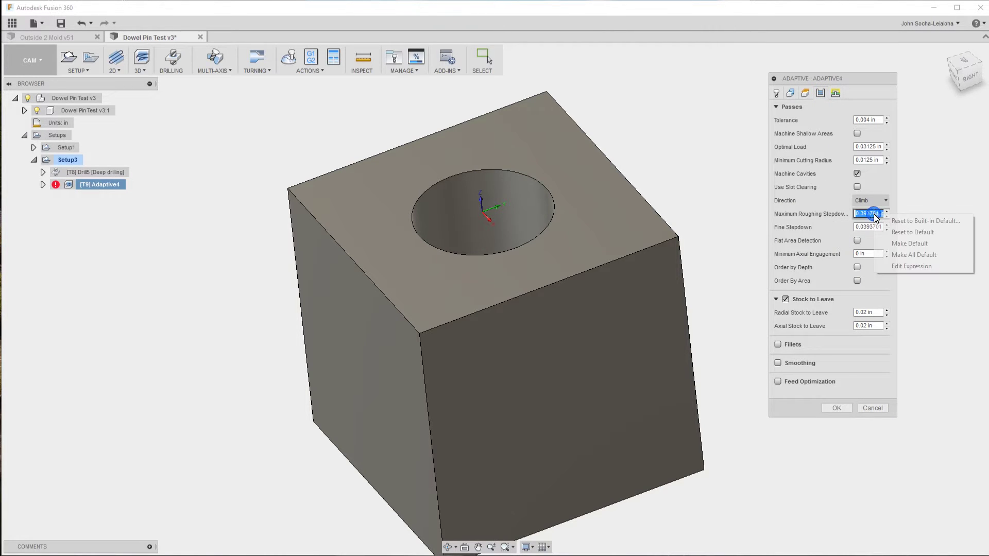
click(907, 267)
drag(482, 126, 307, 125)
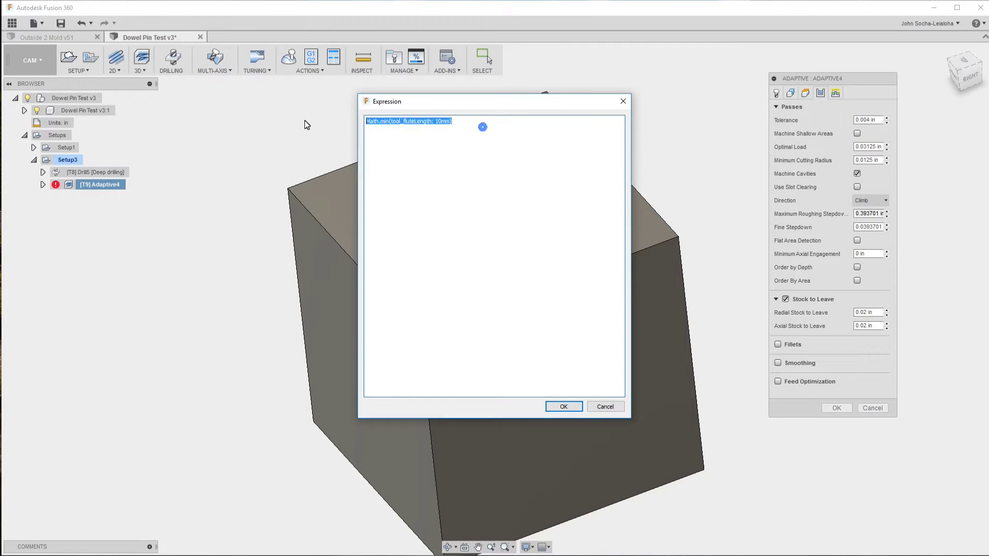
key(BackSpace)
text(tool)
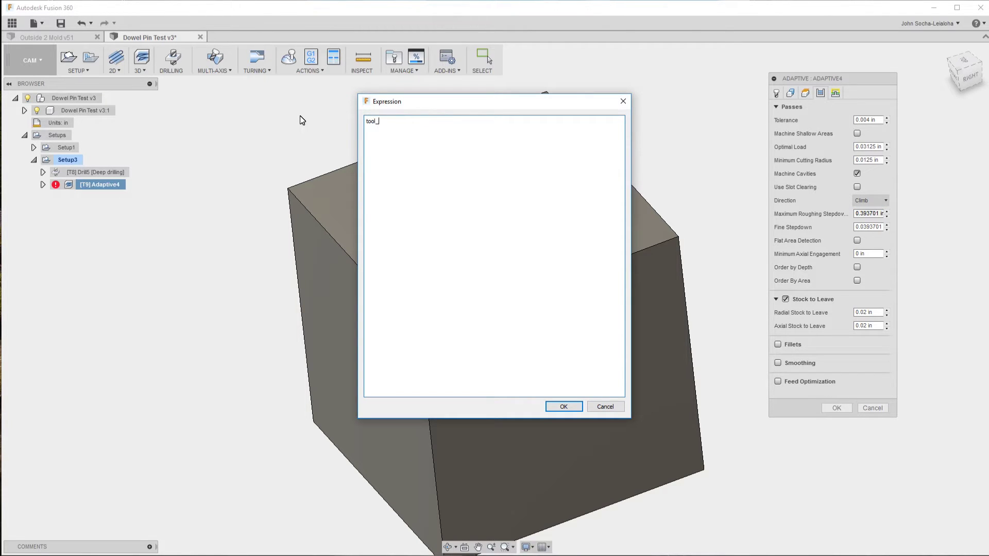
text(_diameter)
click(558, 409)
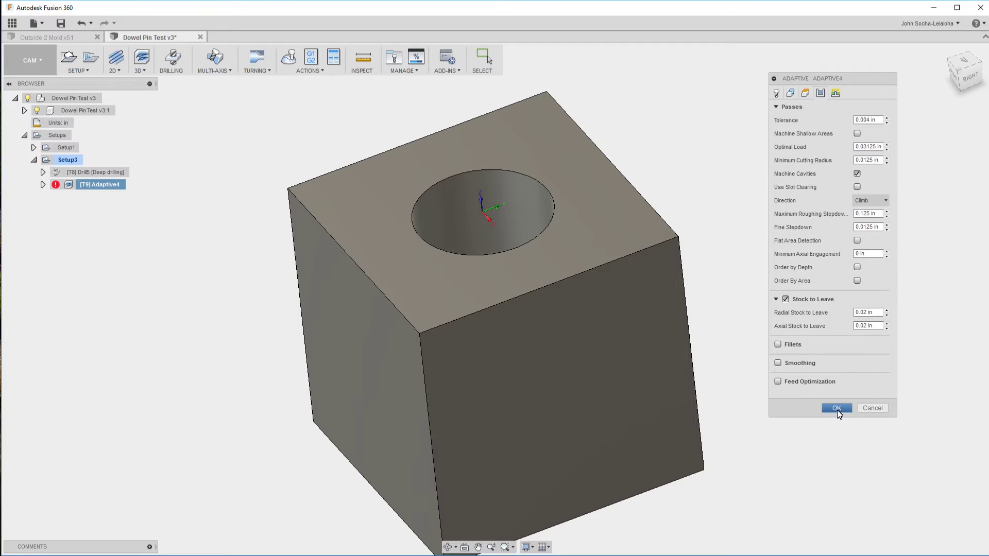
click(836, 407)
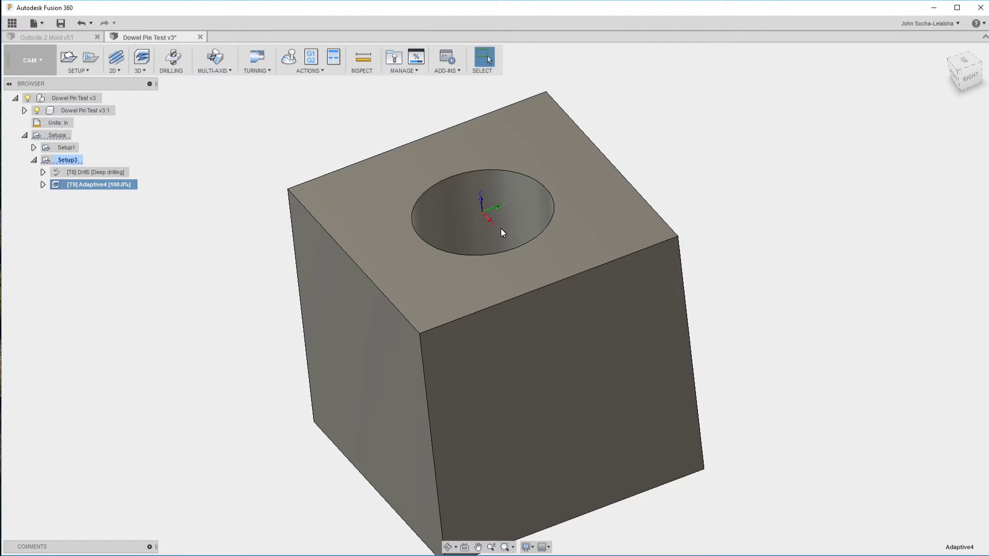
Orbit around the cube to inspect the regenerated Adaptive4 passes inside the hole.
shift+middle_drag(512, 239, 508, 268)
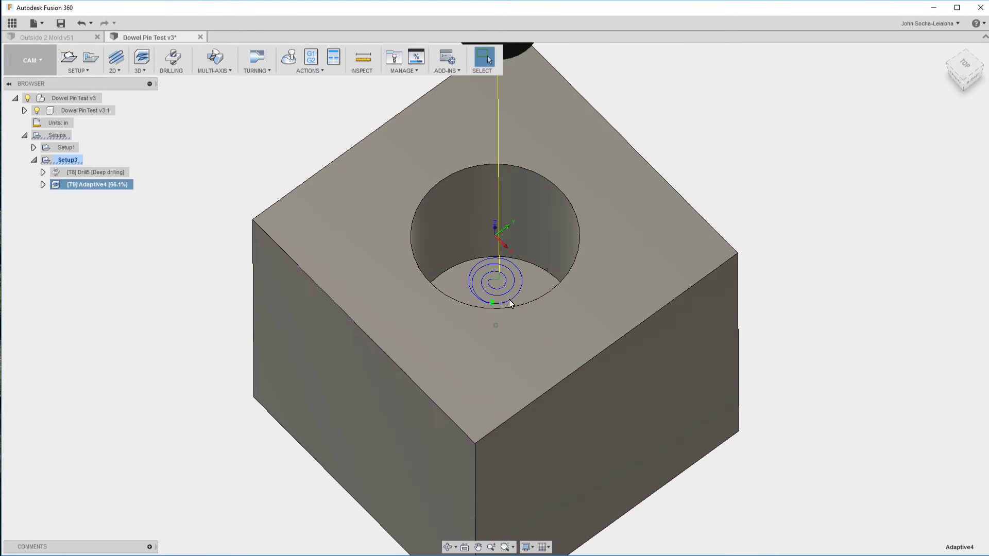
shift+middle_drag(510, 303, 316, 271)
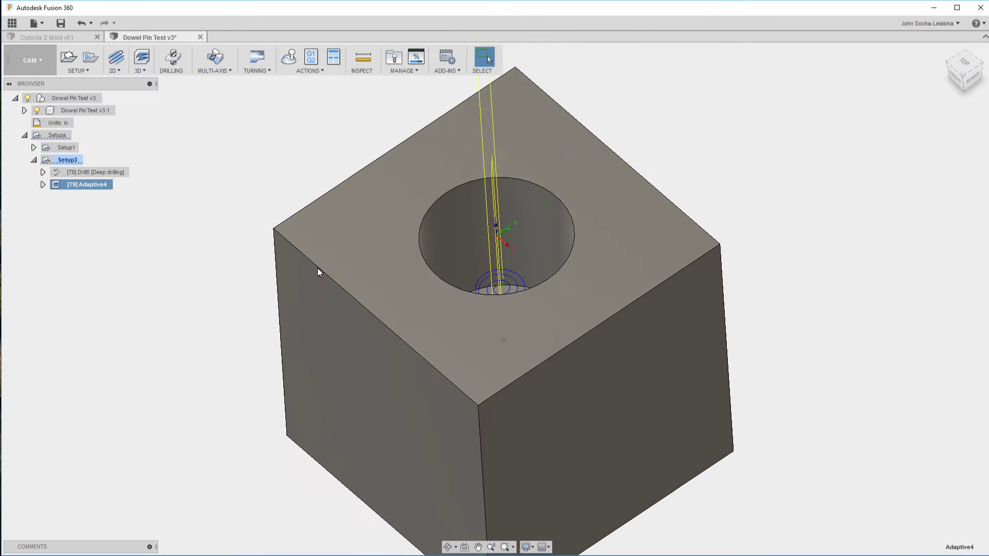
right_click(88, 191)
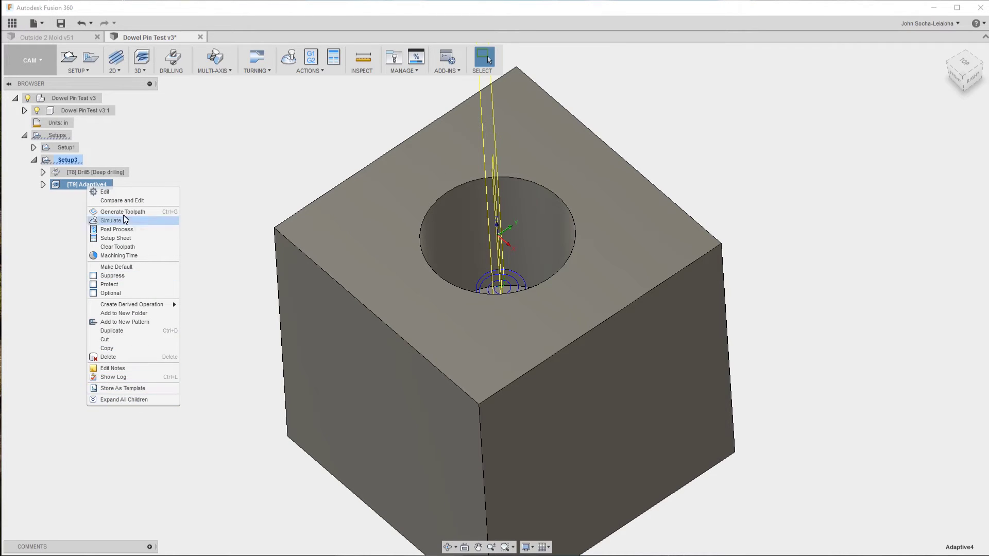
Edit Adaptive4 to leave 0.005 in radial stock and 0 in axial stock, then regenerate it.
click(123, 200)
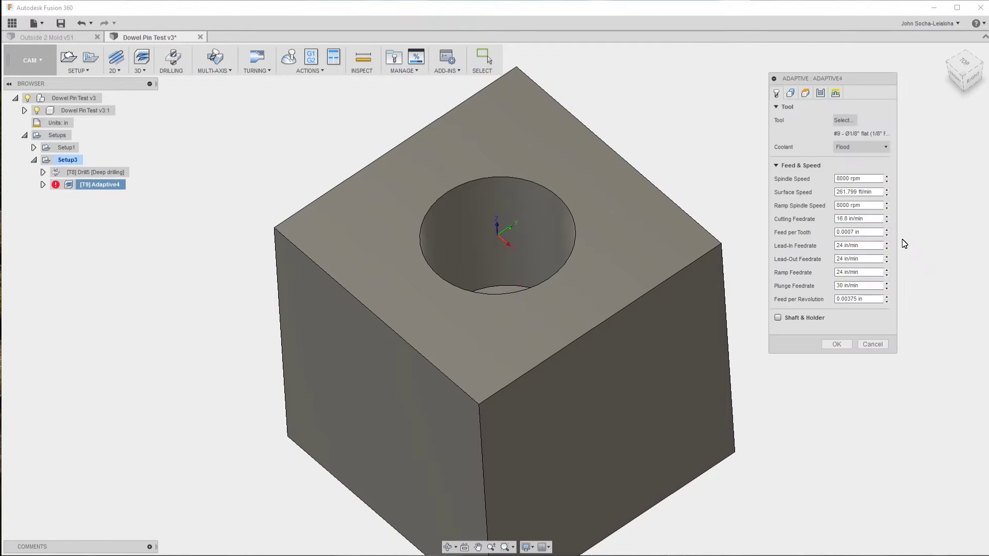
click(822, 93)
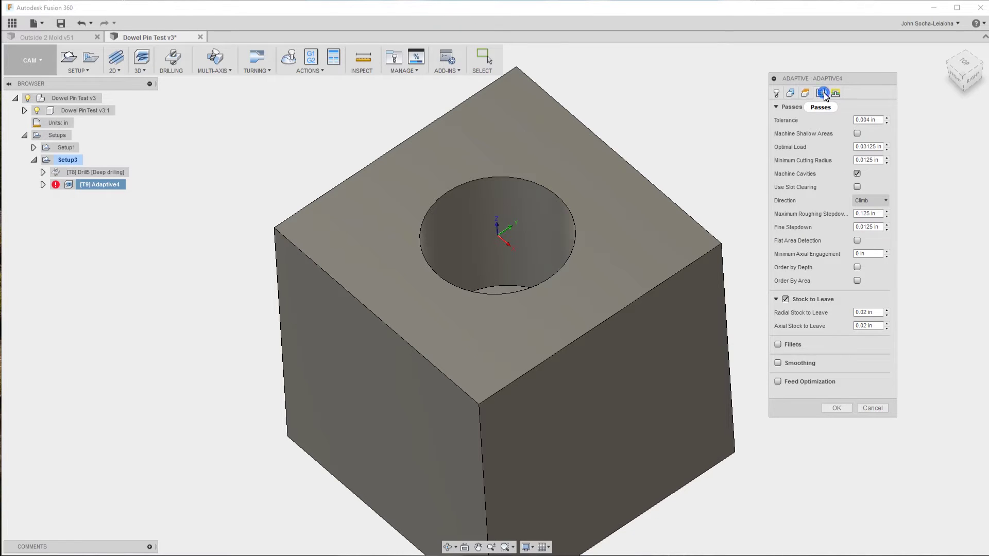
click(869, 313)
key(BackSpace)
text(05)
key(Tab)
text(0)
click(857, 241)
click(843, 423)
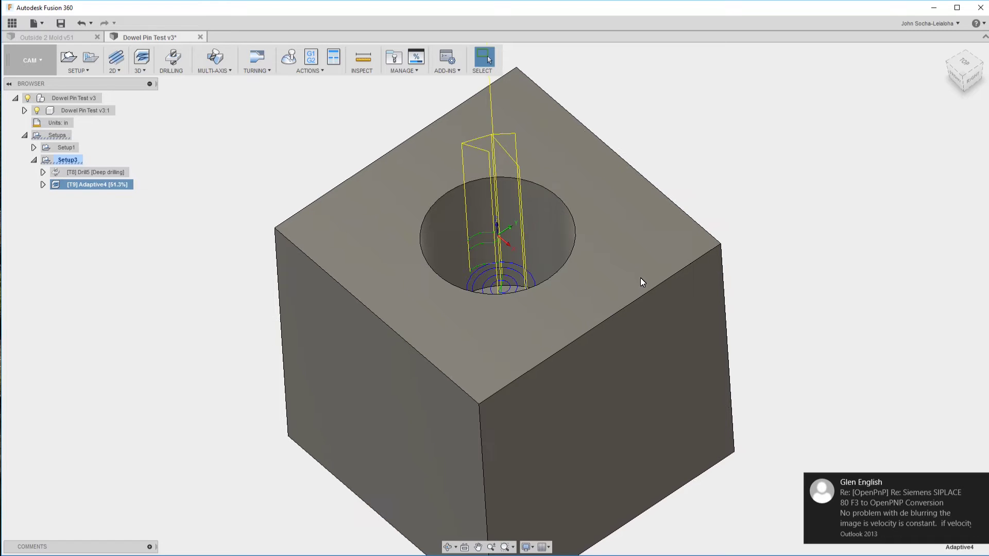
shift+middle_drag(641, 277, 485, 220)
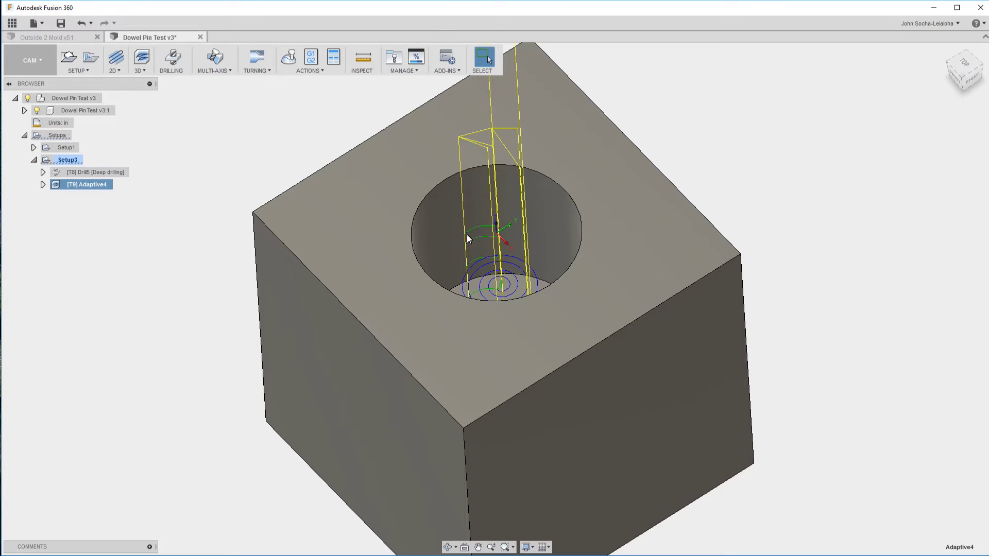
right_click(106, 187)
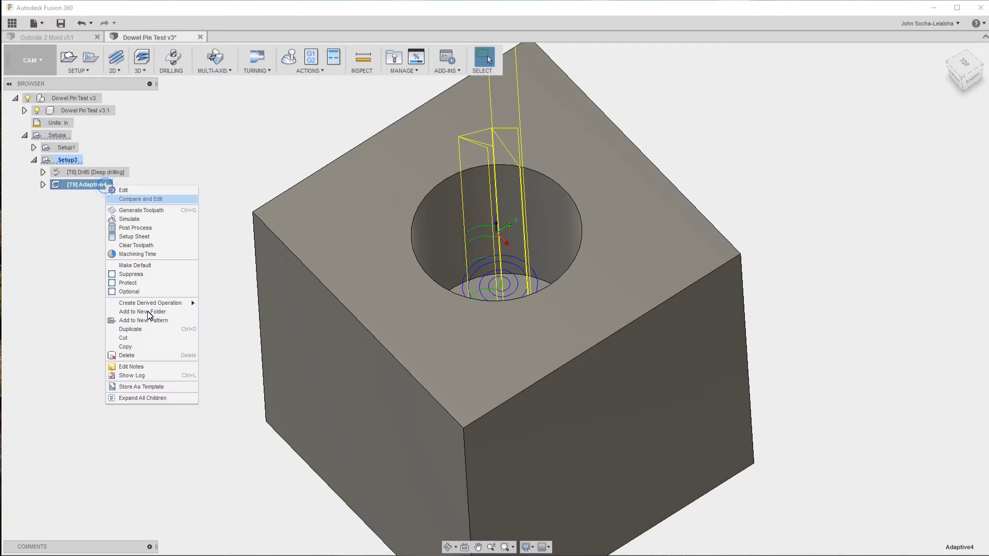
click(147, 191)
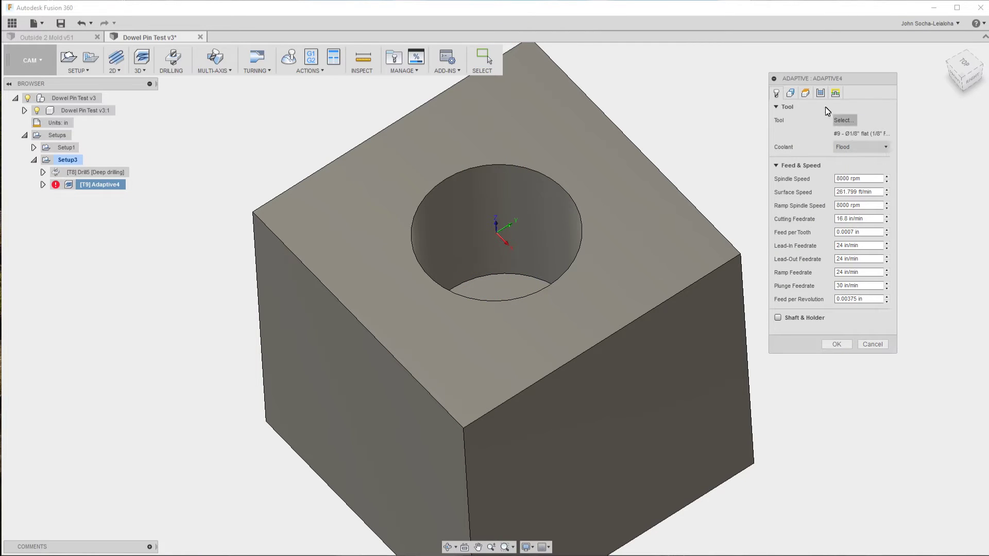
click(805, 93)
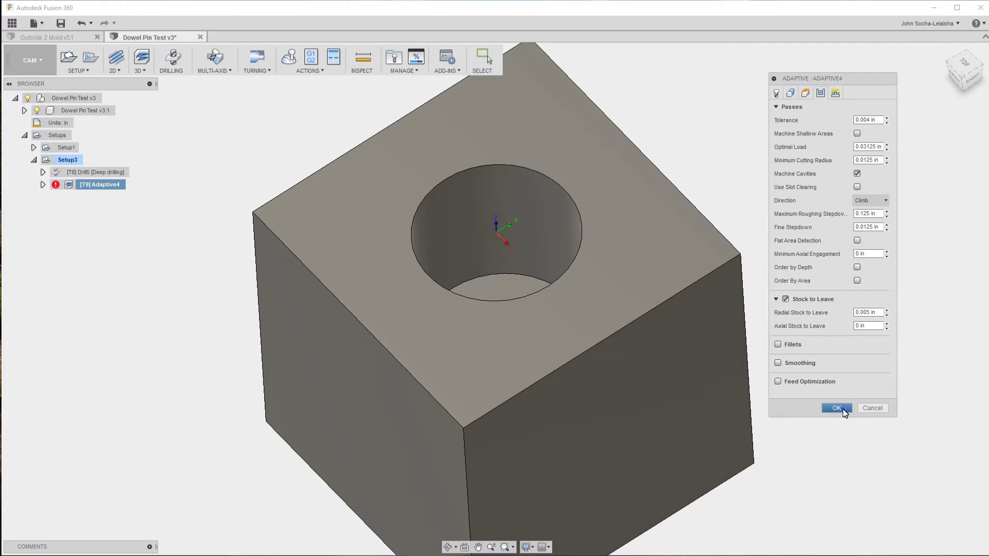
click(843, 408)
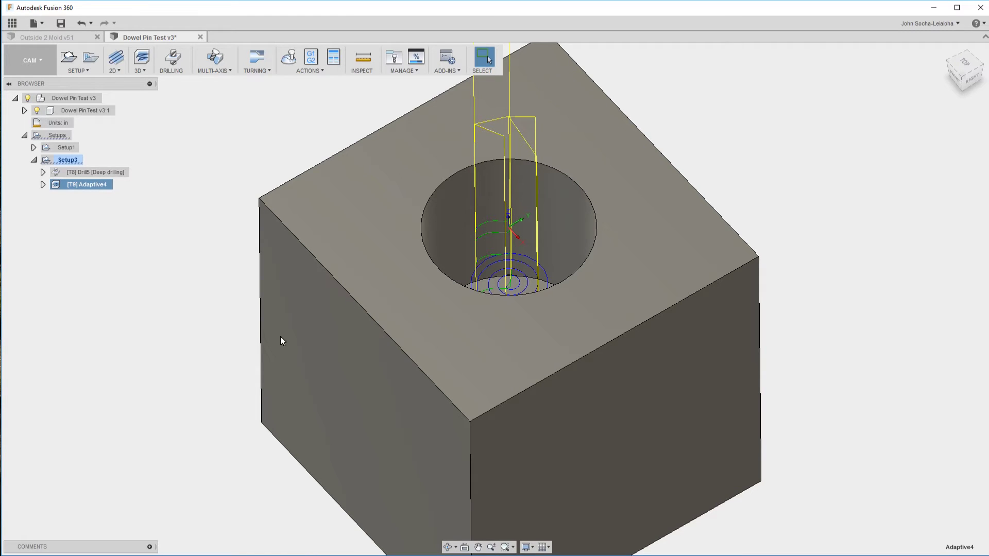
key(F6)
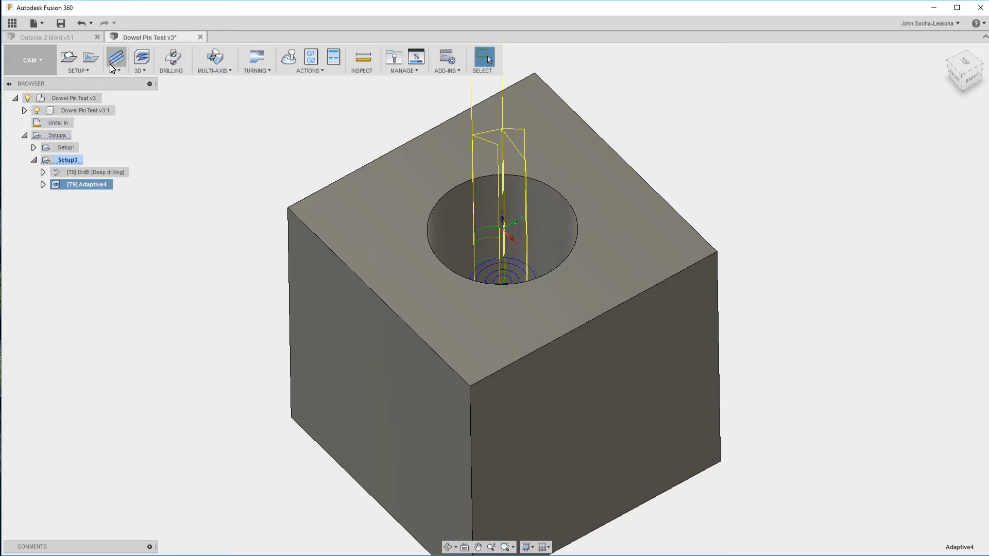
Show the 3D milling operations dropdown in the CAM toolbar.
click(140, 72)
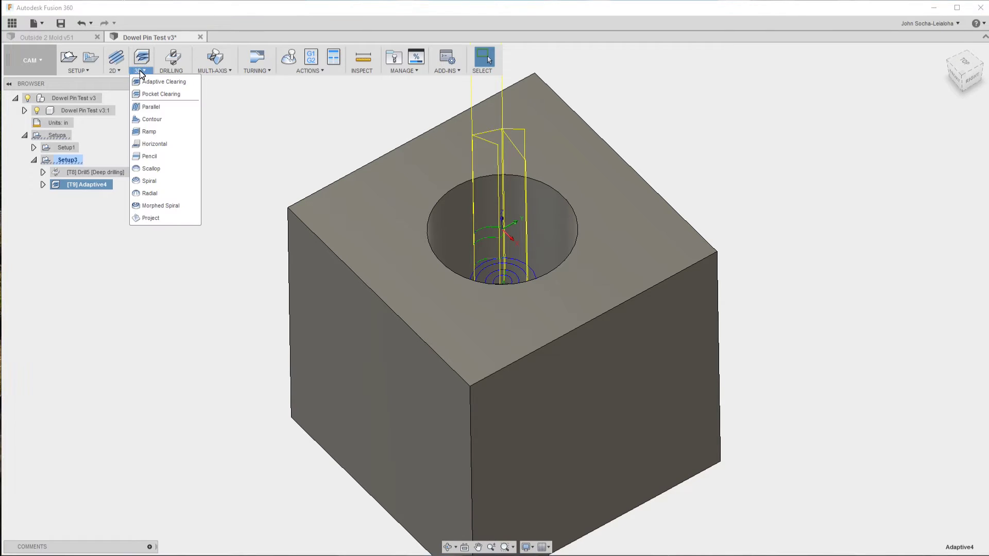
Create a 2D Contour on the hole's bottom edge, with Bottom Height from the selected contour.
click(112, 69)
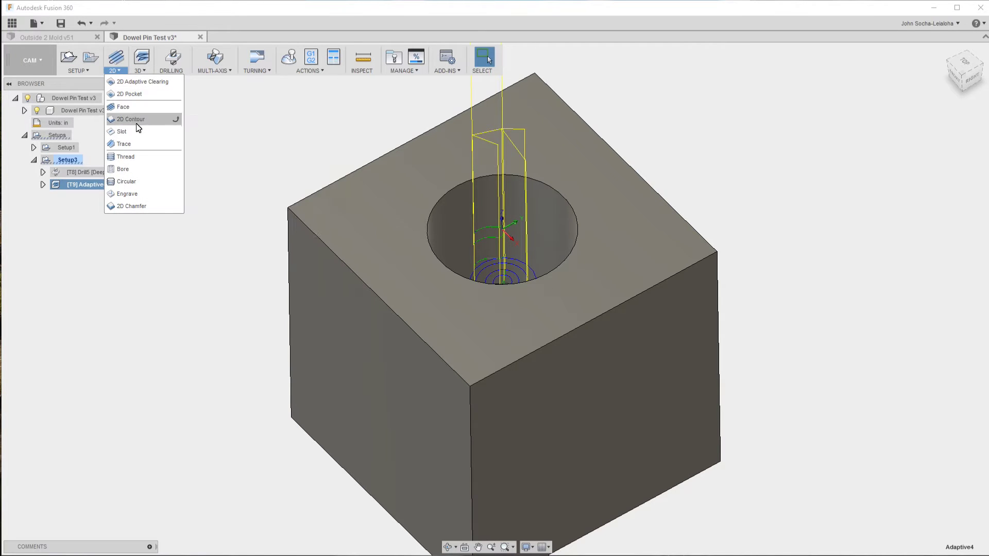
click(138, 125)
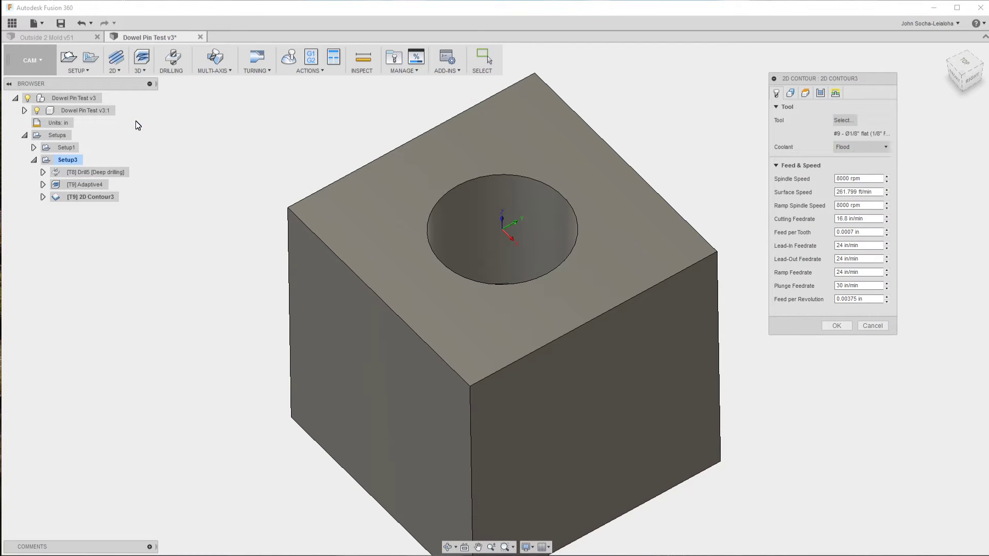
shift+middle_drag(503, 263, 504, 265)
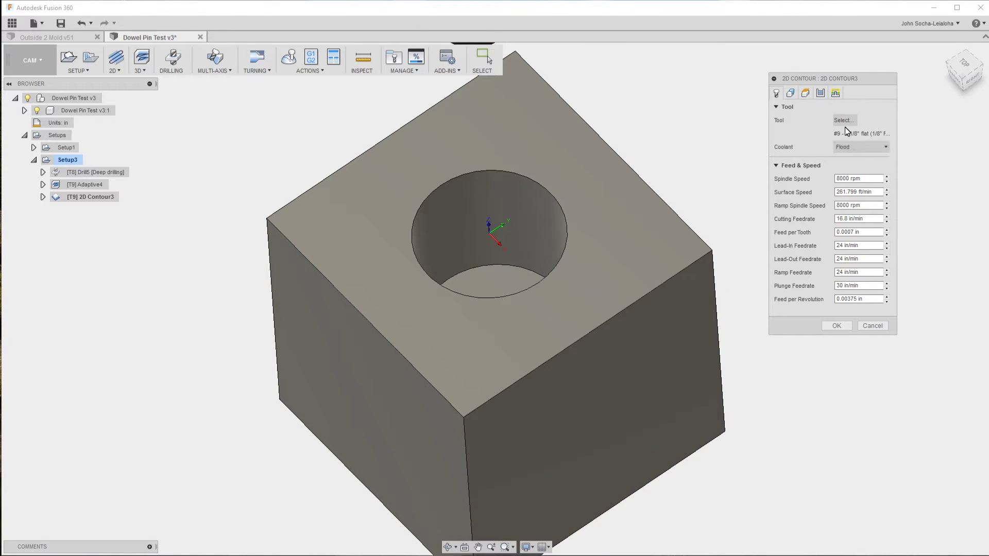
click(790, 94)
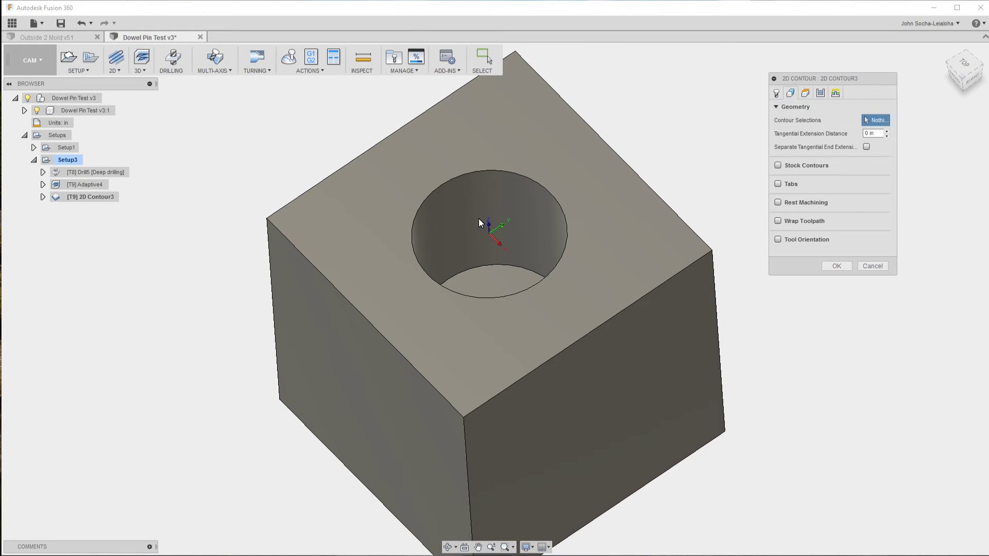
click(484, 267)
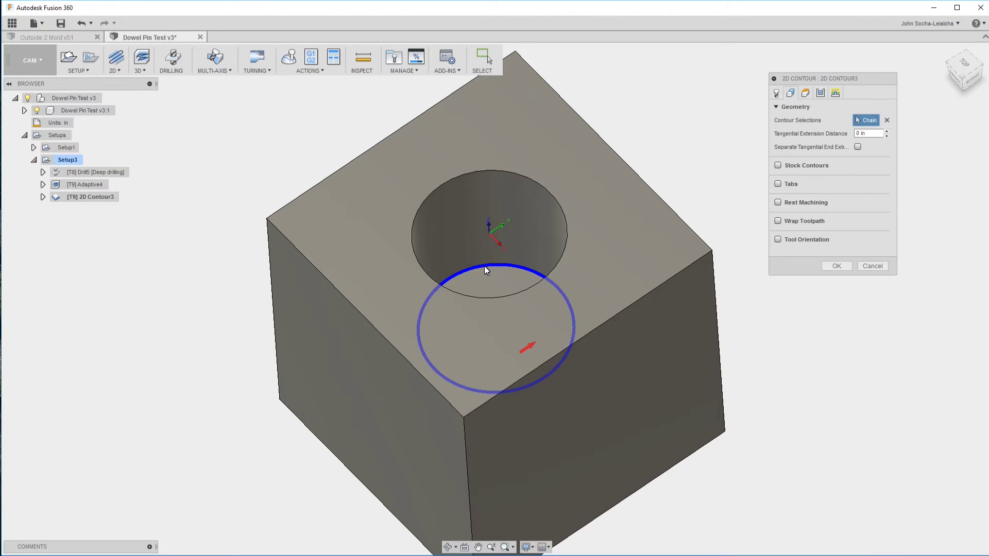
shift+middle_drag(484, 265, 484, 266)
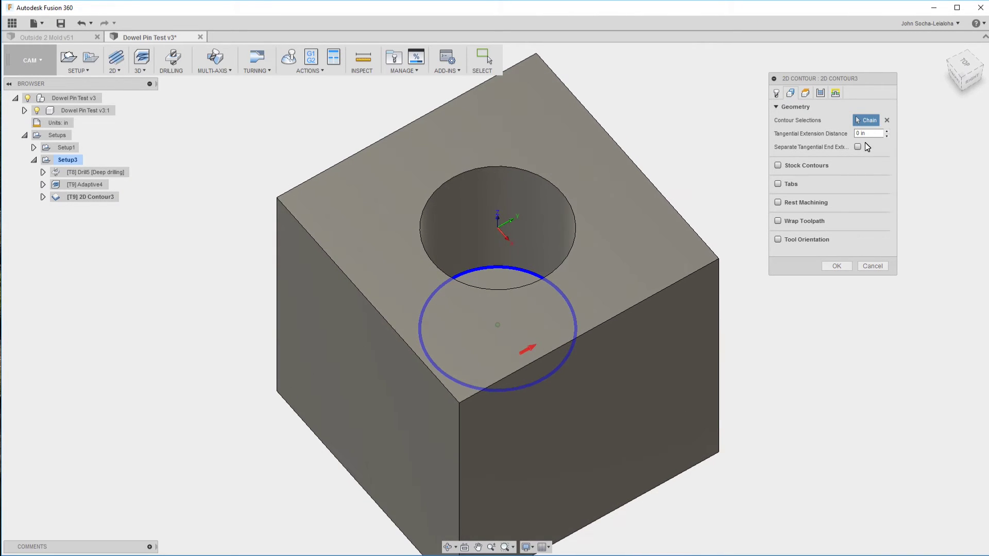
click(806, 95)
click(843, 302)
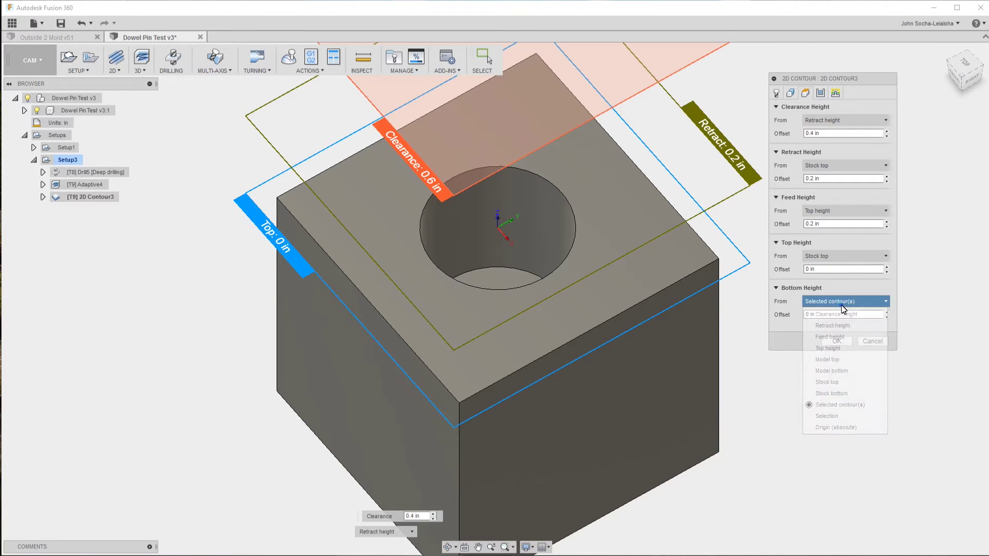
click(842, 304)
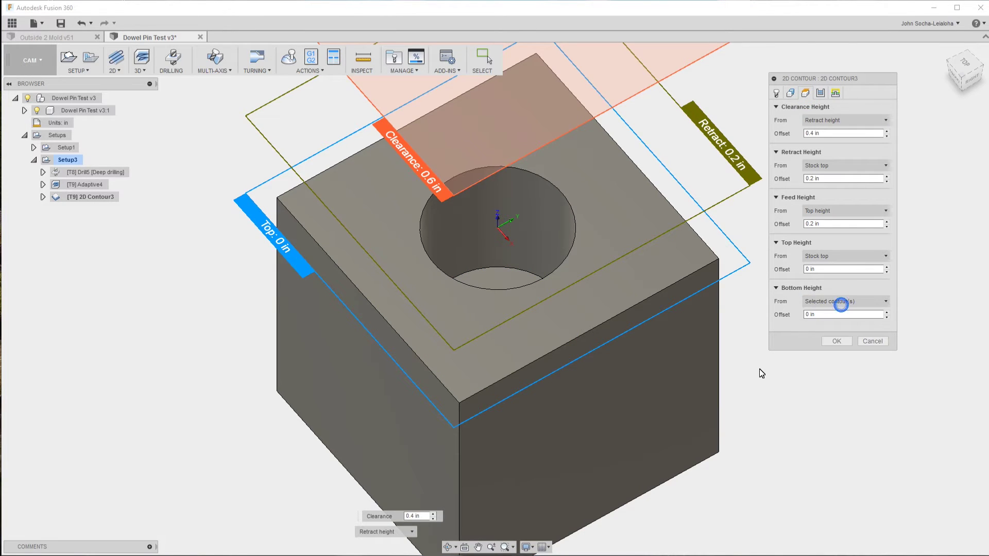
click(839, 344)
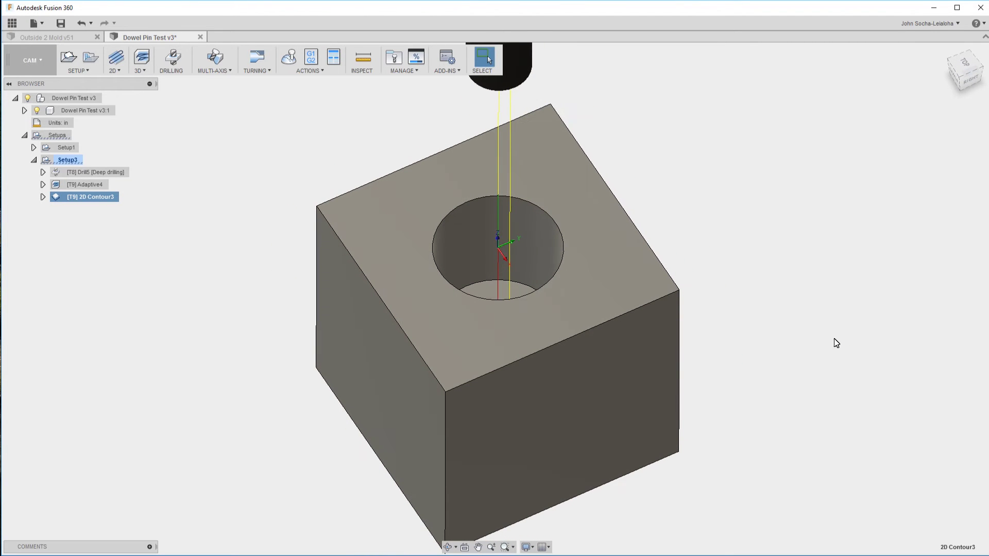
Review the Drill5 operation's settings and close them without changes.
click(108, 173)
right_click(107, 172)
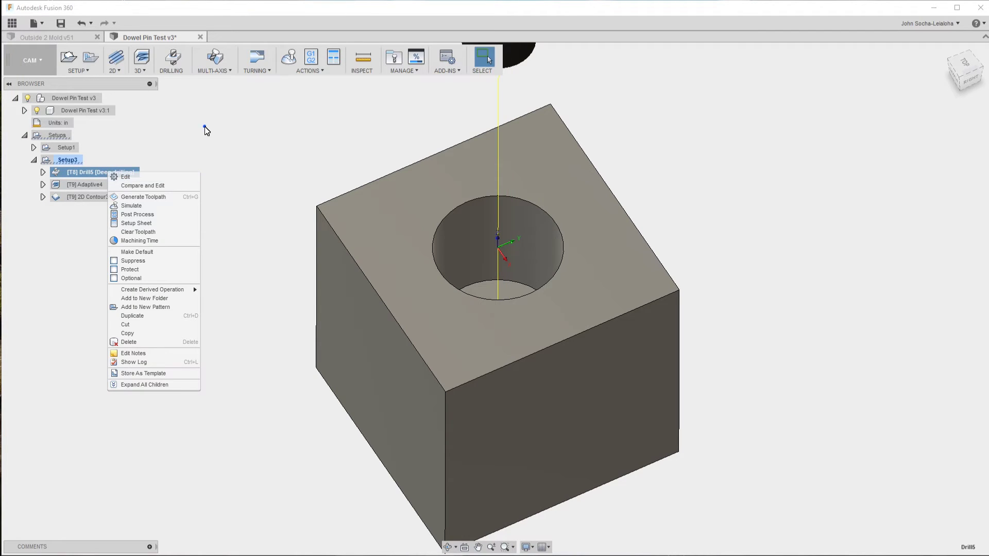
click(205, 126)
right_click(107, 172)
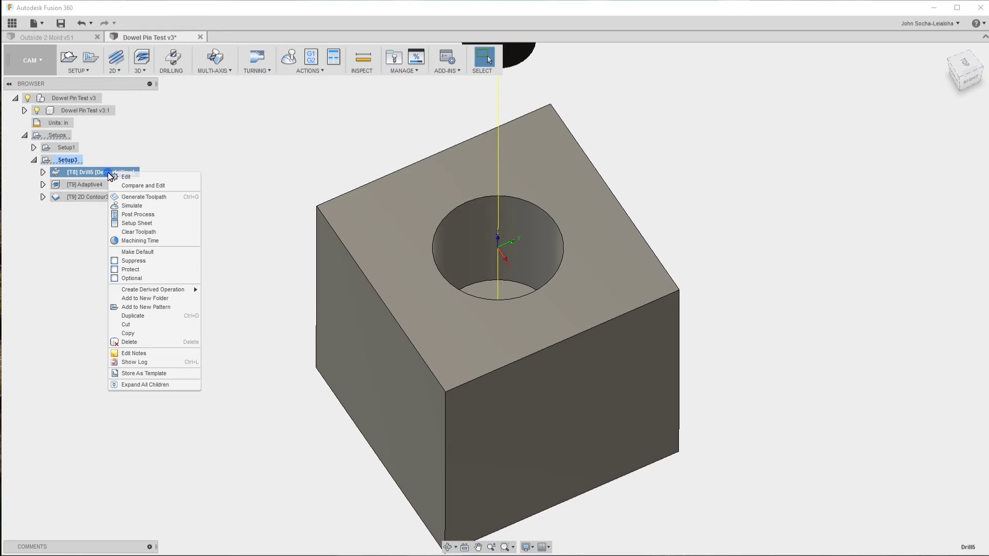
click(122, 179)
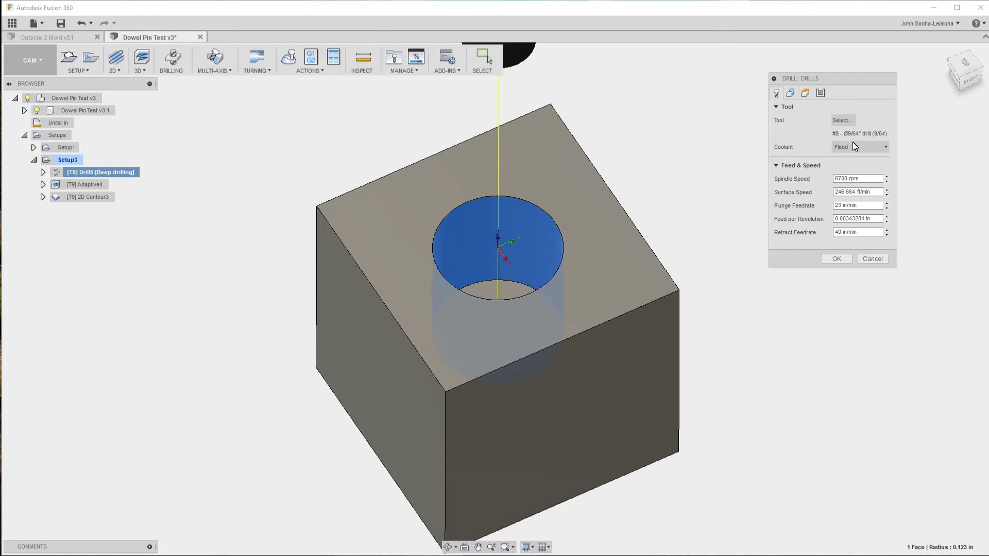
click(873, 259)
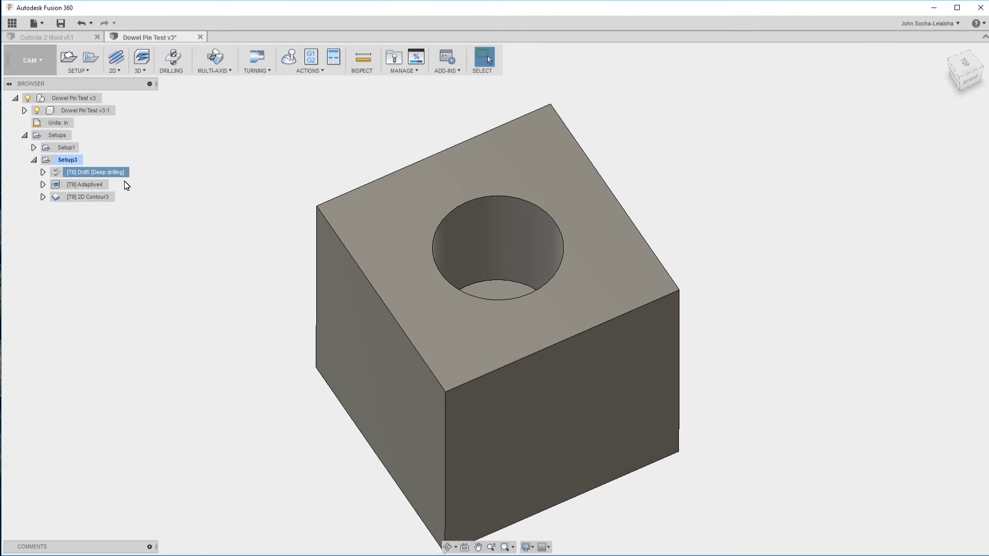
Rename the Drill5 operation to 'Drill 9/64'.
click(105, 175)
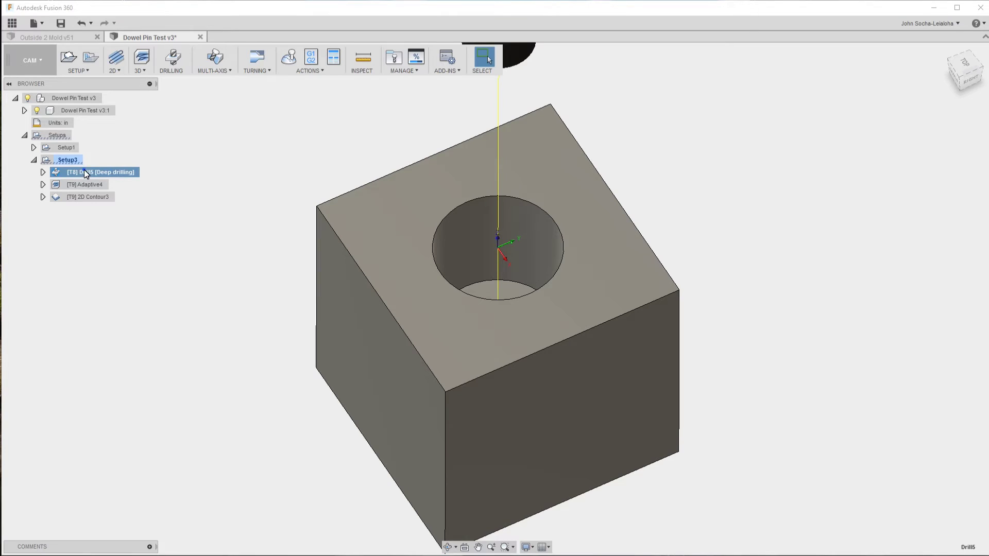
click(84, 171)
text(Drill 9/64 Drill)
key(Return)
click(111, 174)
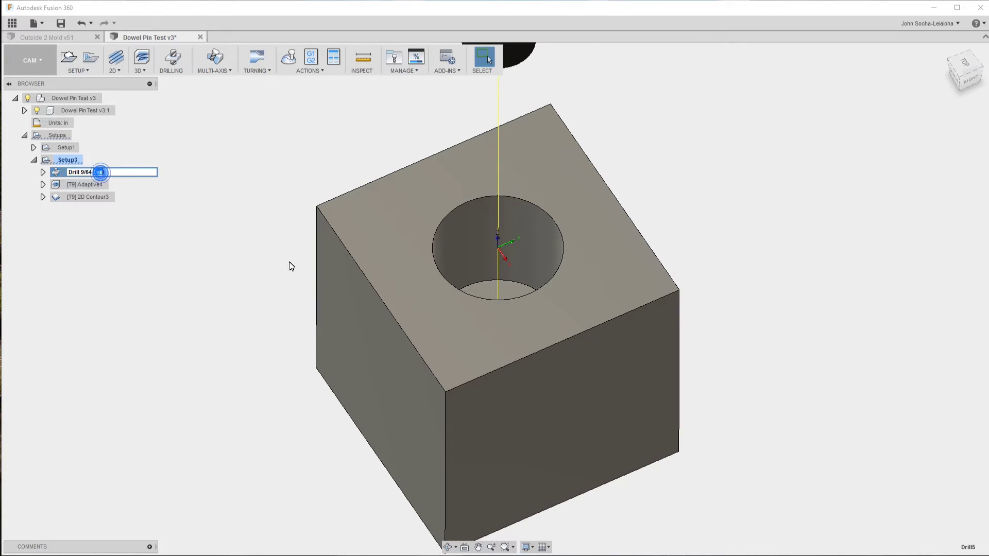
key(BackSpace)
key(BackSpace)
key(BackSpace)
key(BackSpace)
key(BackSpace)
click(137, 195)
Rename Adaptive4 to 'Adaptive 1/8 End'.
click(97, 184)
right_click(96, 185)
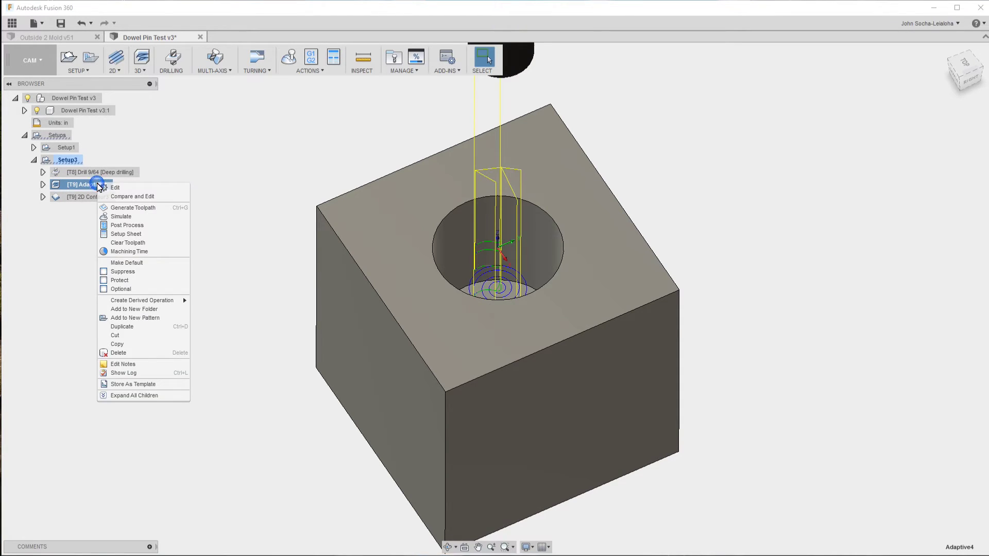
click(88, 184)
click(92, 183)
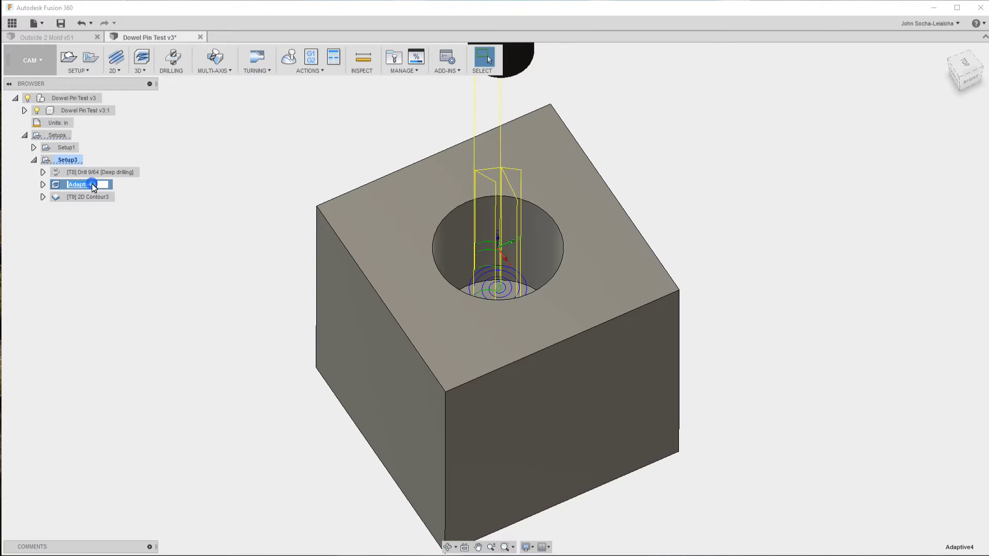
key(BackSpace)
text(1/8 End)
key(Return)
Rename 2D Contour3 to '2D Contour 1/8 End'.
click(104, 196)
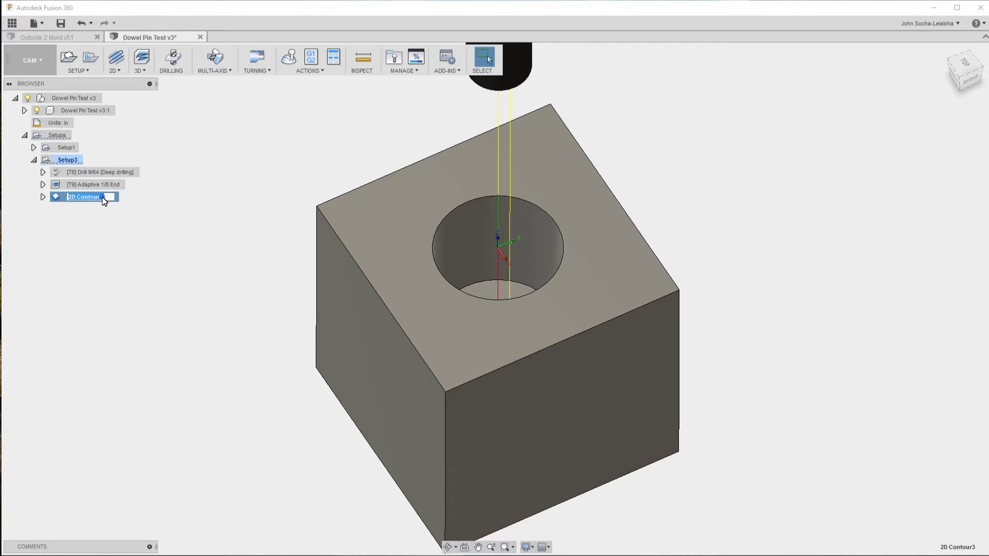
click(104, 200)
key(BackSpace)
text(1/8 End)
key(Return)
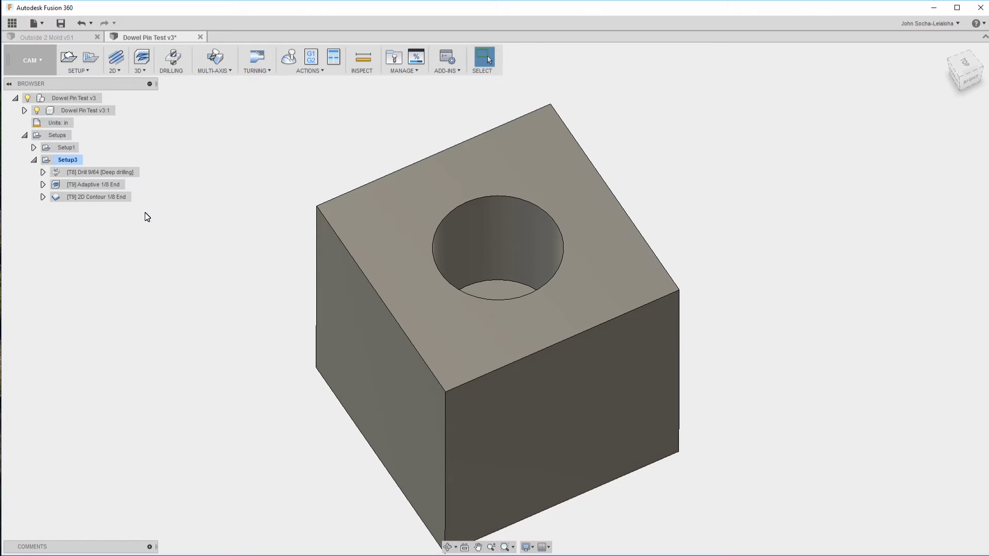
click(100, 169)
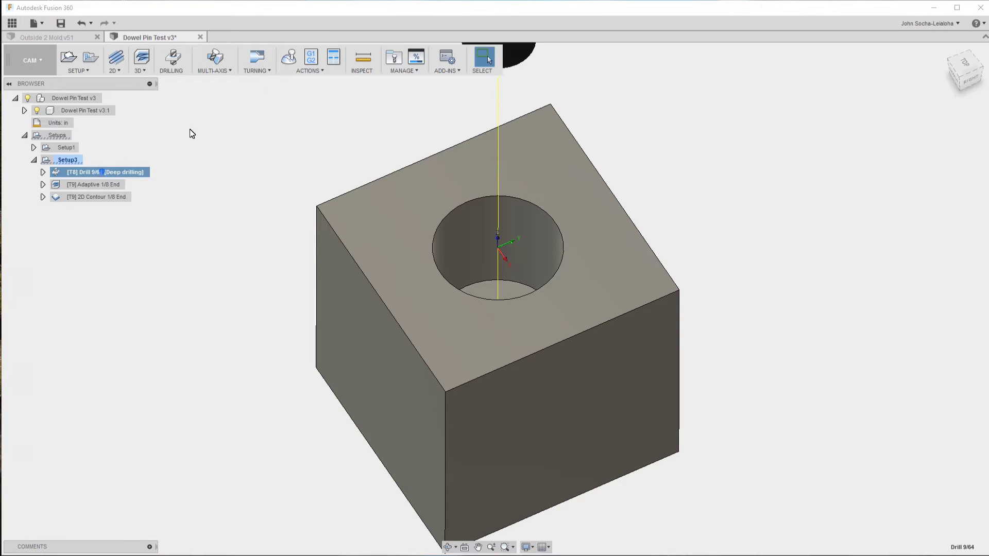
click(290, 55)
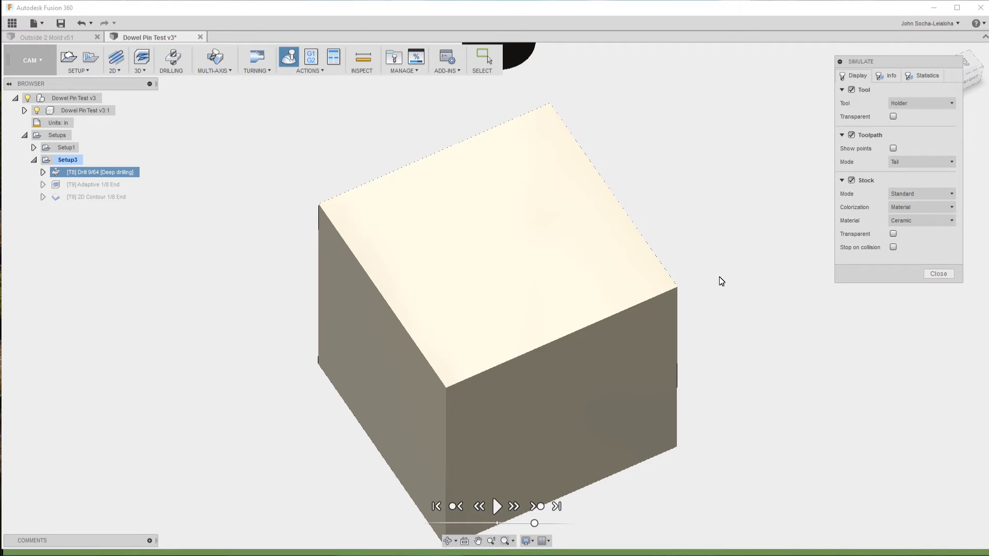
click(939, 273)
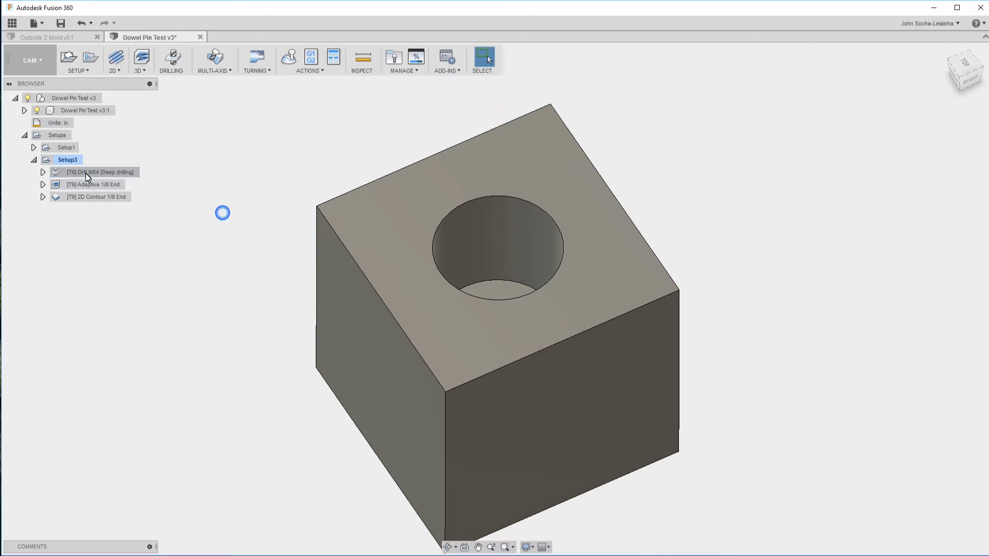
click(64, 161)
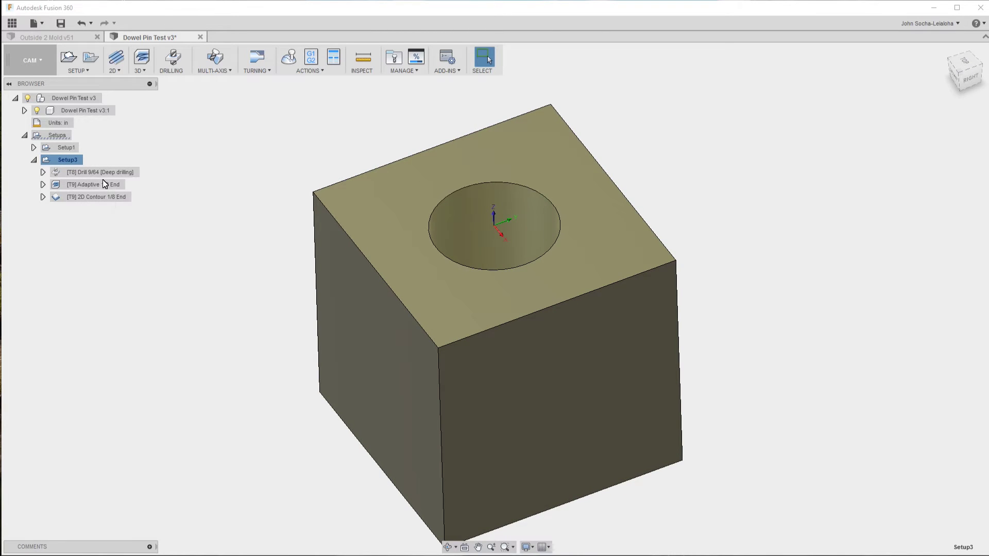
click(290, 61)
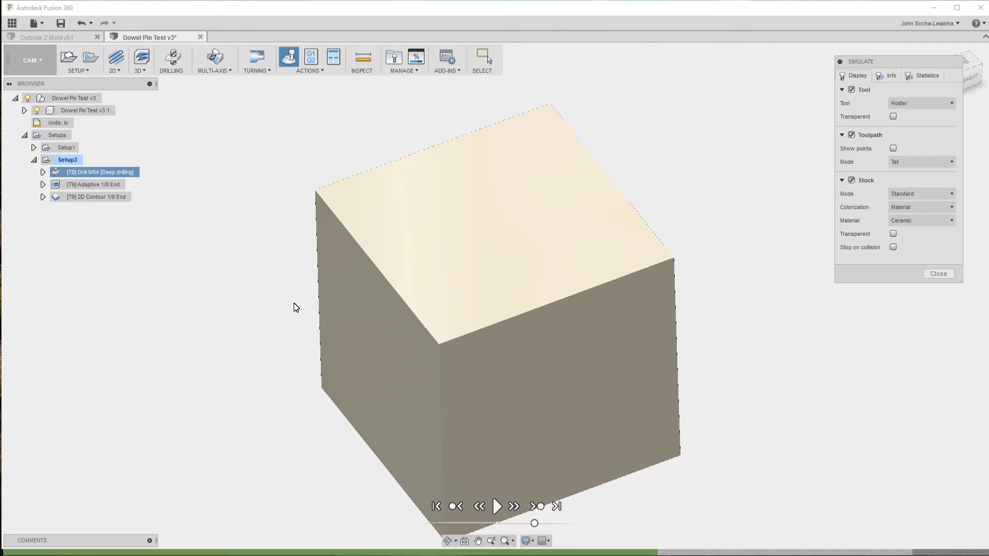
click(496, 510)
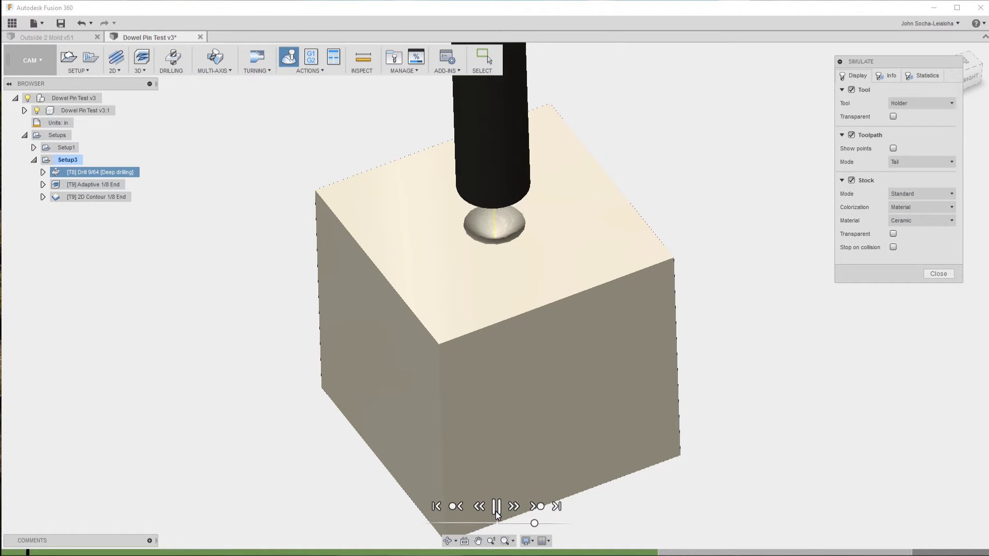
click(496, 509)
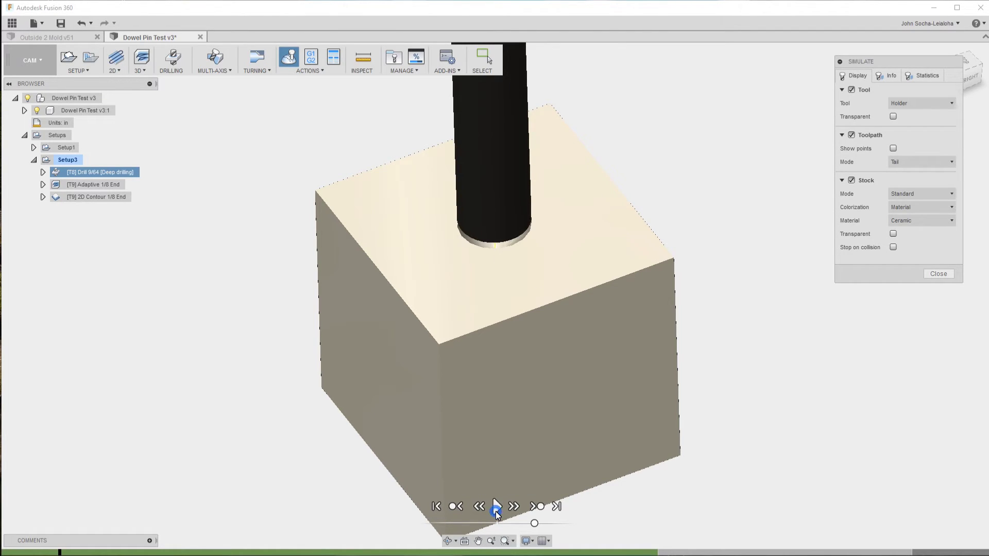
click(537, 507)
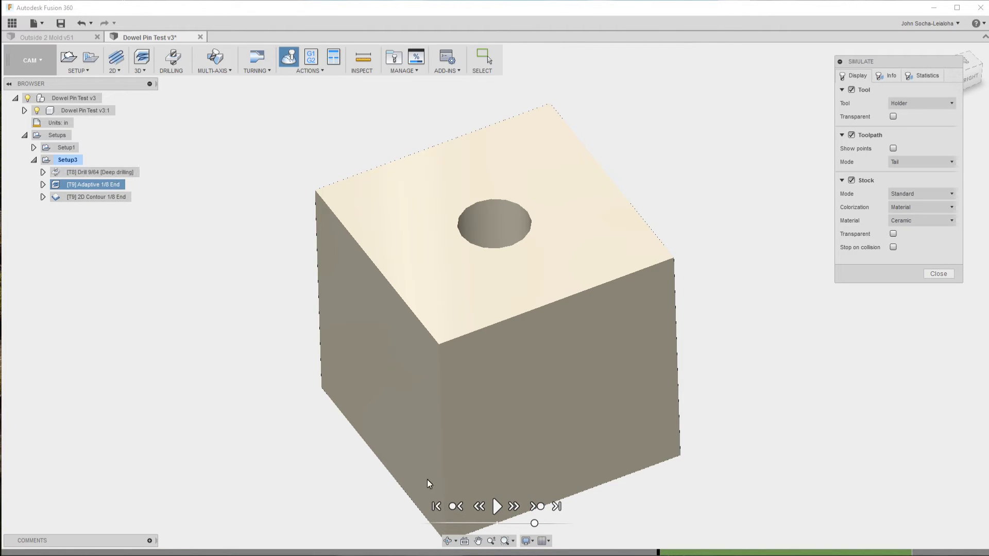
click(496, 507)
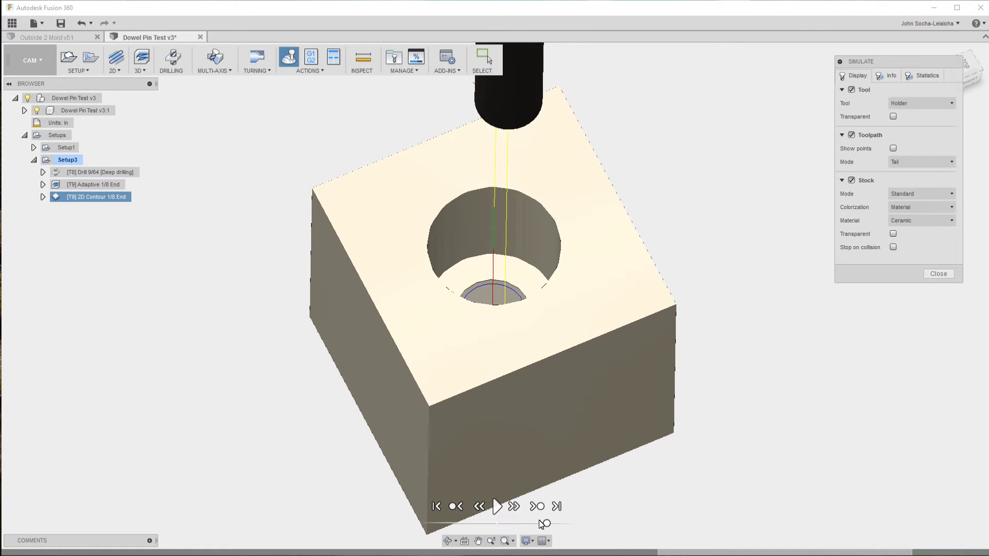
click(945, 273)
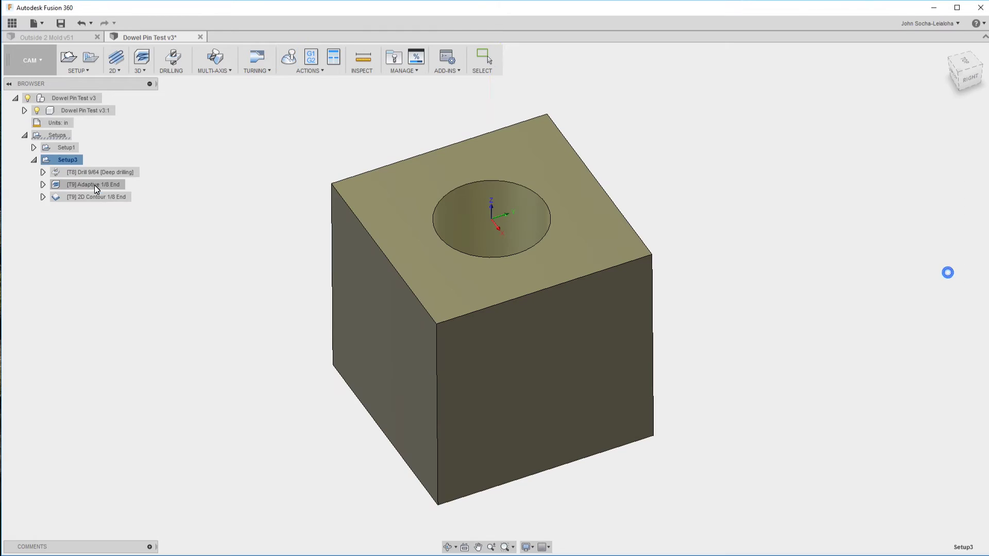
Post the Drill 9/64 operation, replacing Drill 9-64.tap in the Test folder.
click(79, 171)
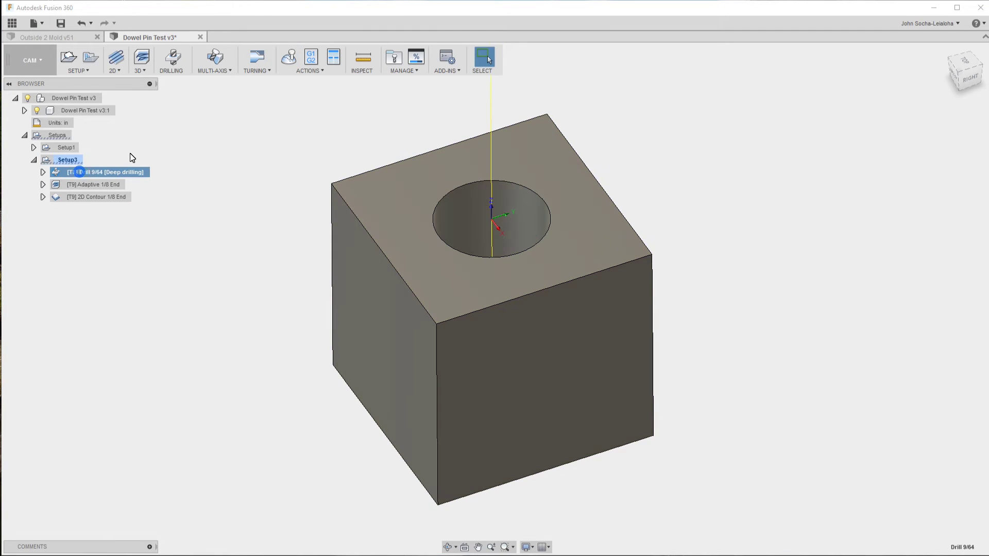
click(312, 59)
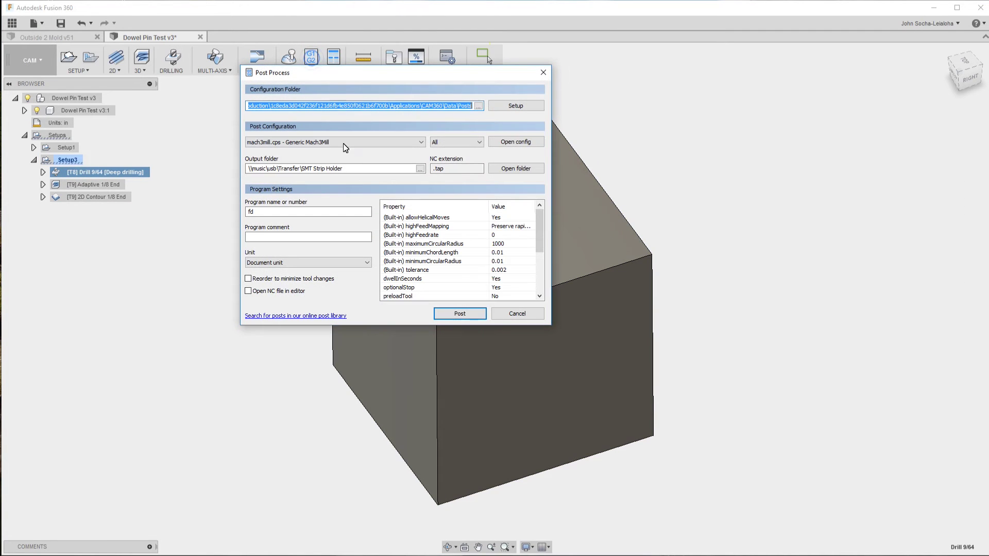
click(448, 315)
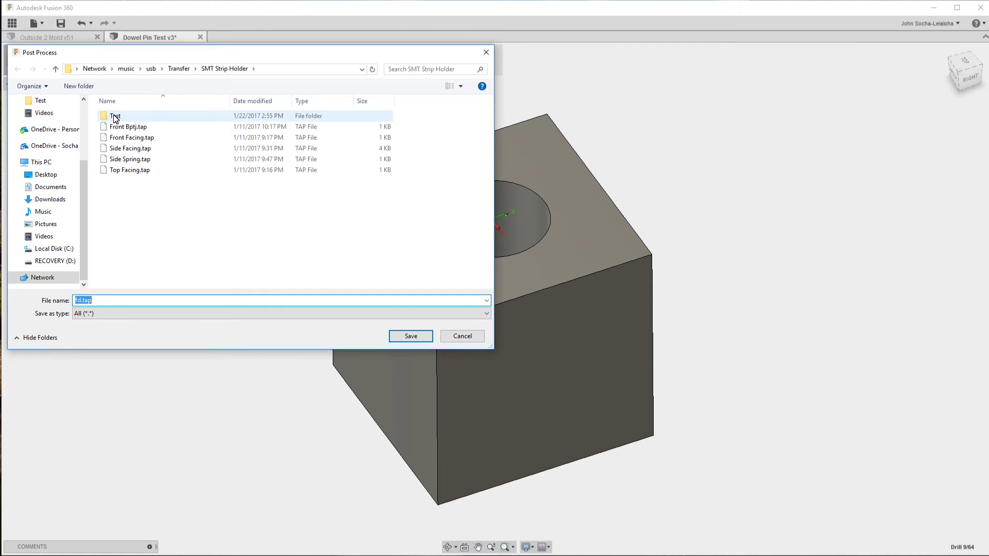
double_click(114, 117)
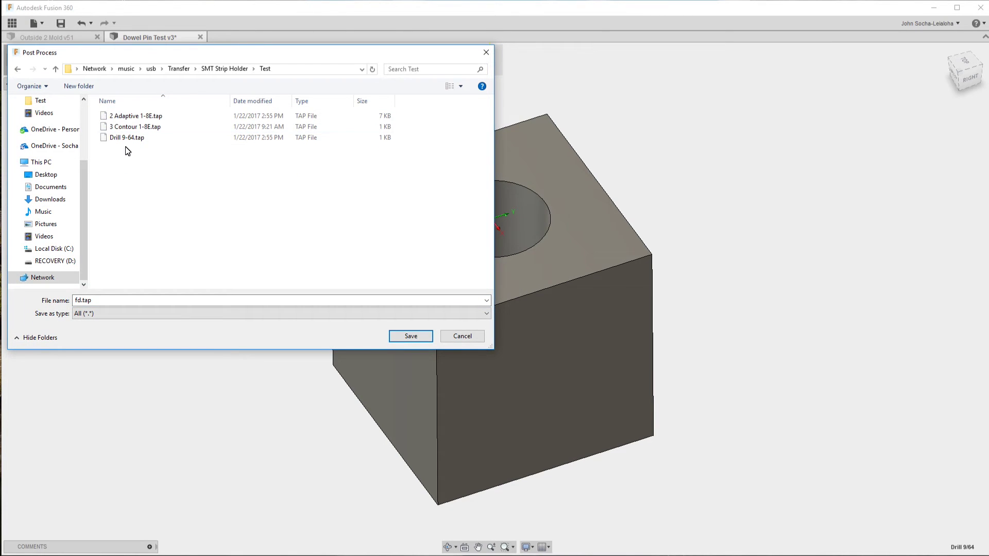
click(125, 139)
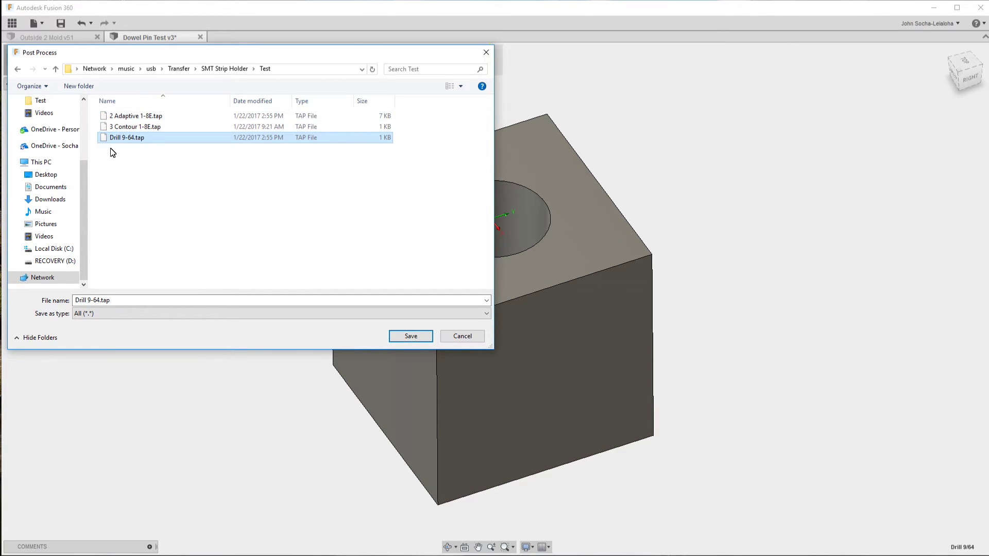
click(407, 337)
click(520, 263)
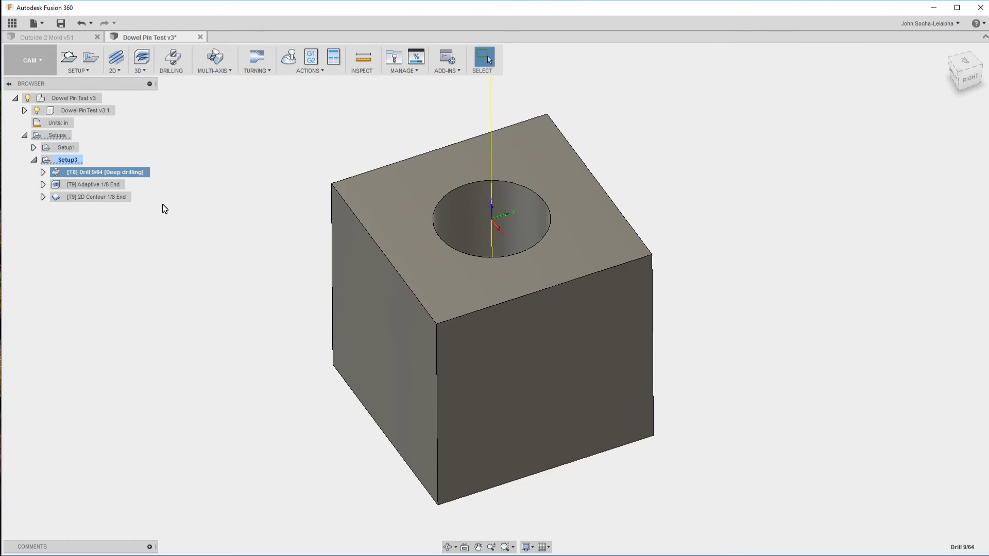
Post the Adaptive 1/8 End operation, replacing 2 Adaptive 1-8E.tap in Test.
click(95, 186)
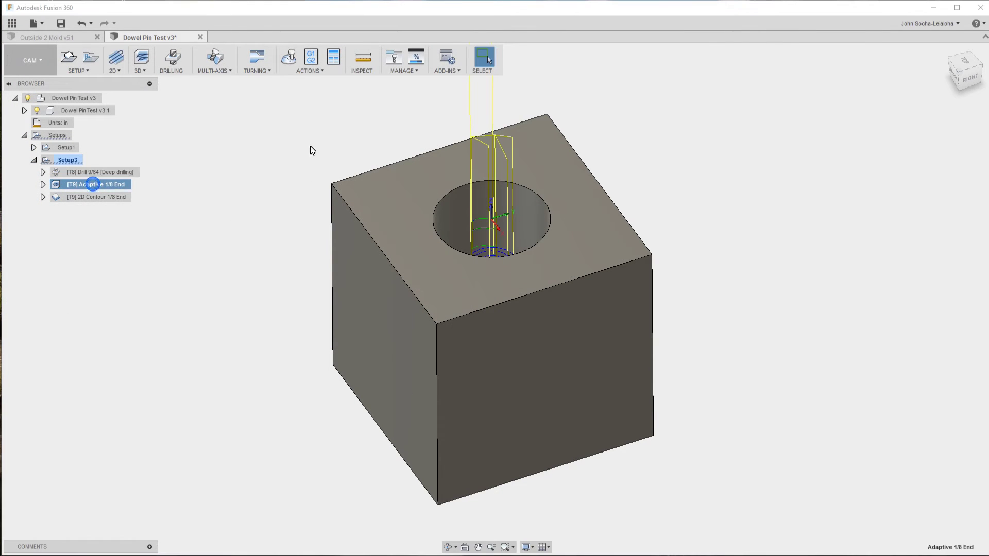
click(284, 58)
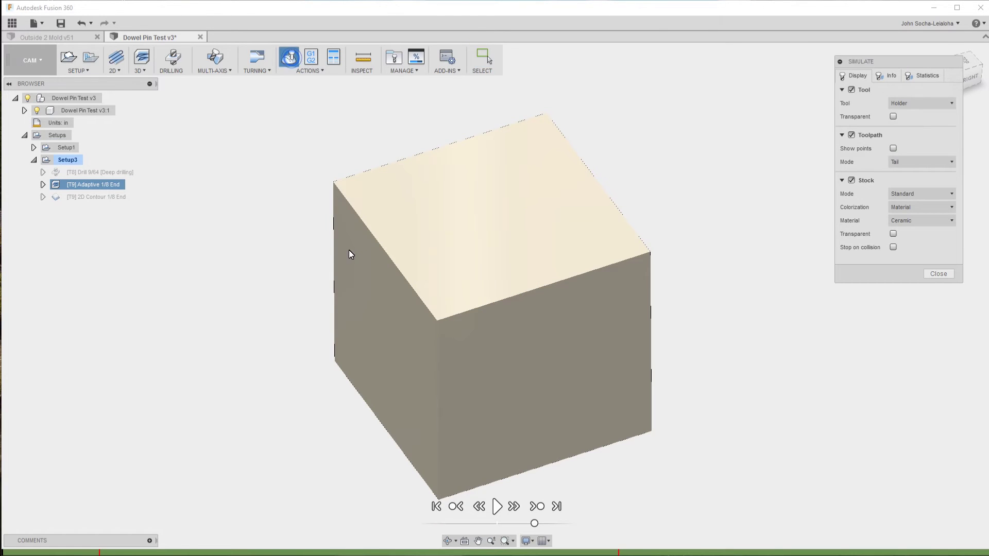
click(938, 274)
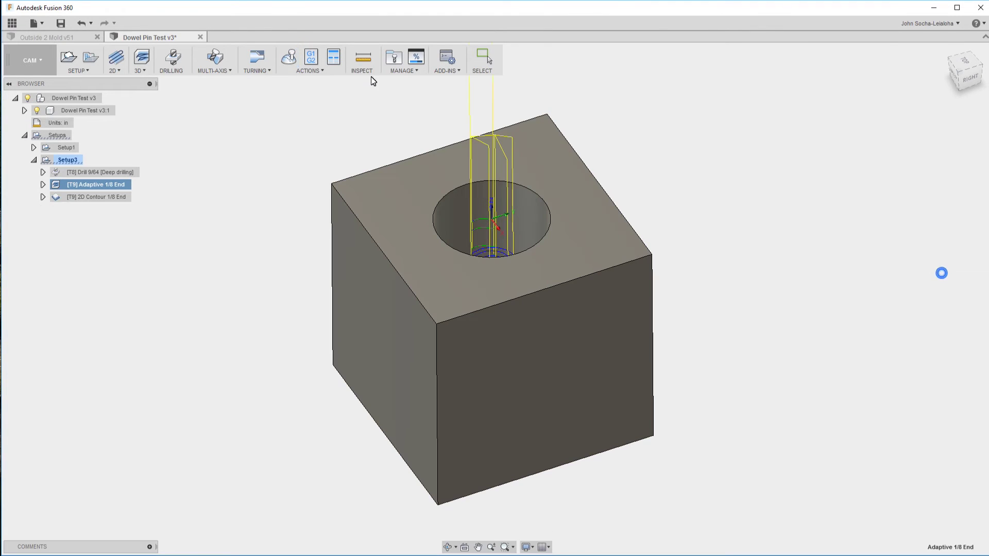
click(311, 57)
click(459, 314)
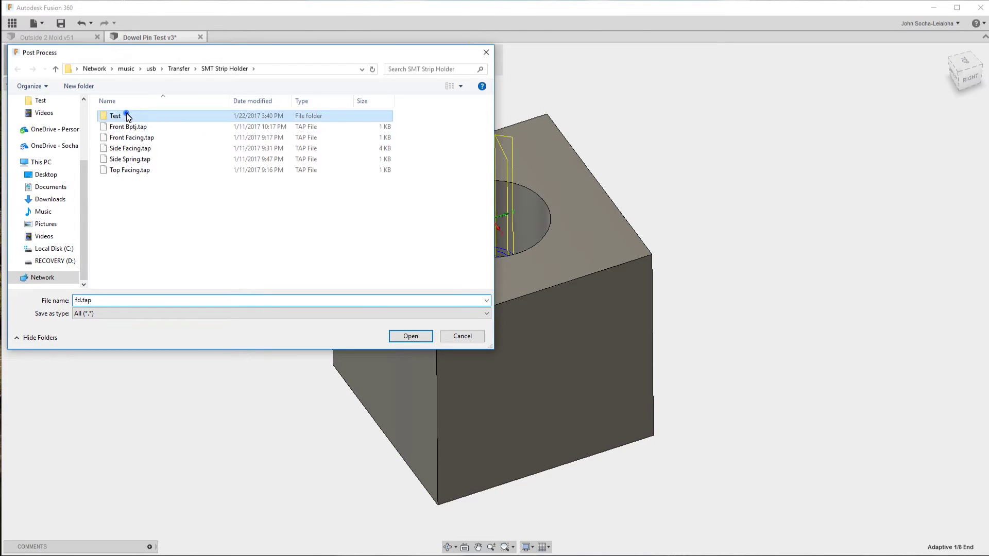
double_click(126, 117)
click(146, 117)
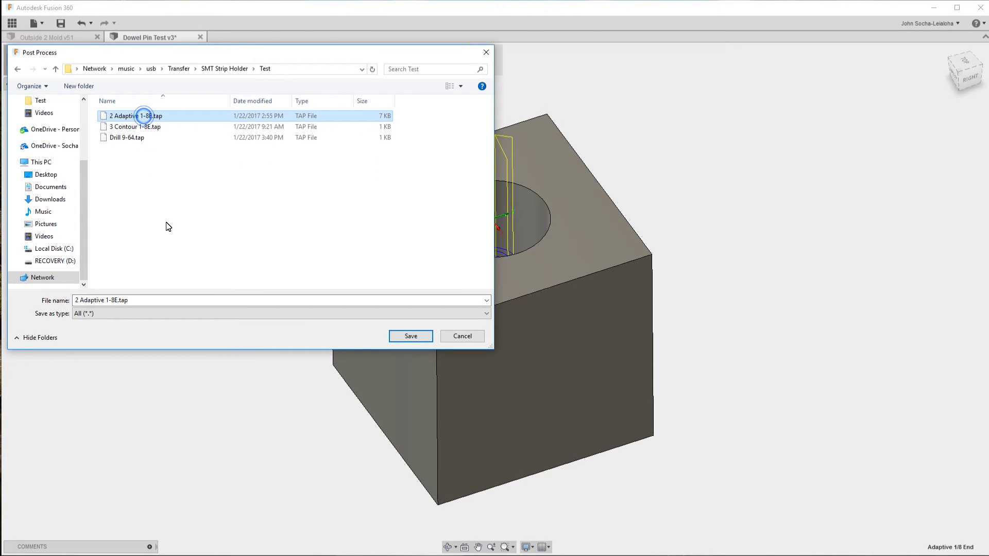
click(410, 340)
click(519, 264)
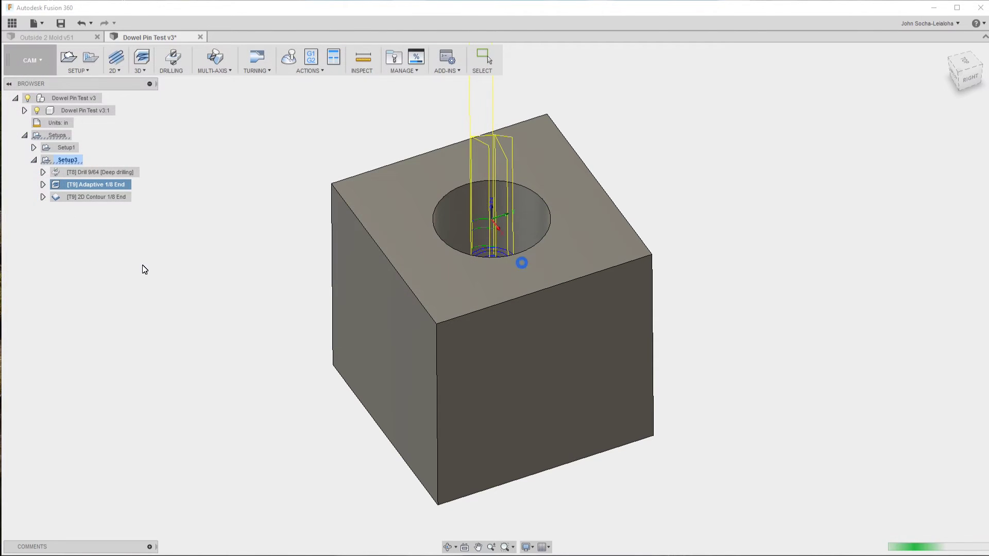
Post the 2D Contour 1/8 End operation, replacing 3 Contour 1-8E.tap in Test.
click(96, 197)
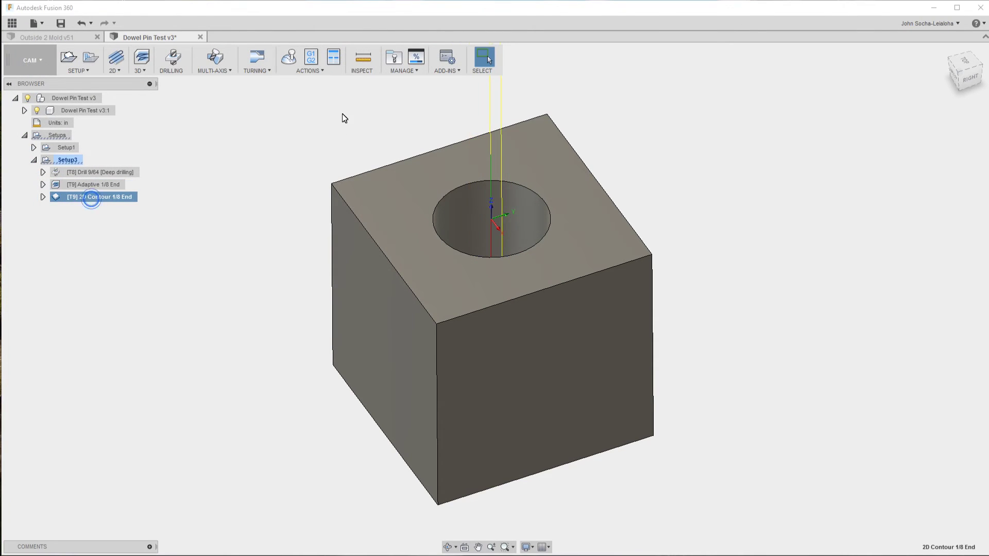
click(316, 59)
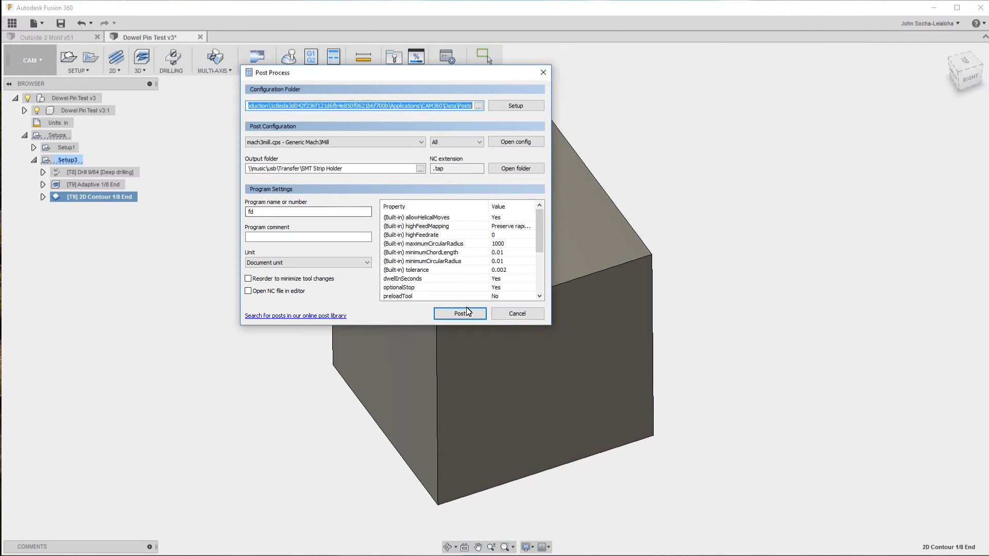
click(462, 311)
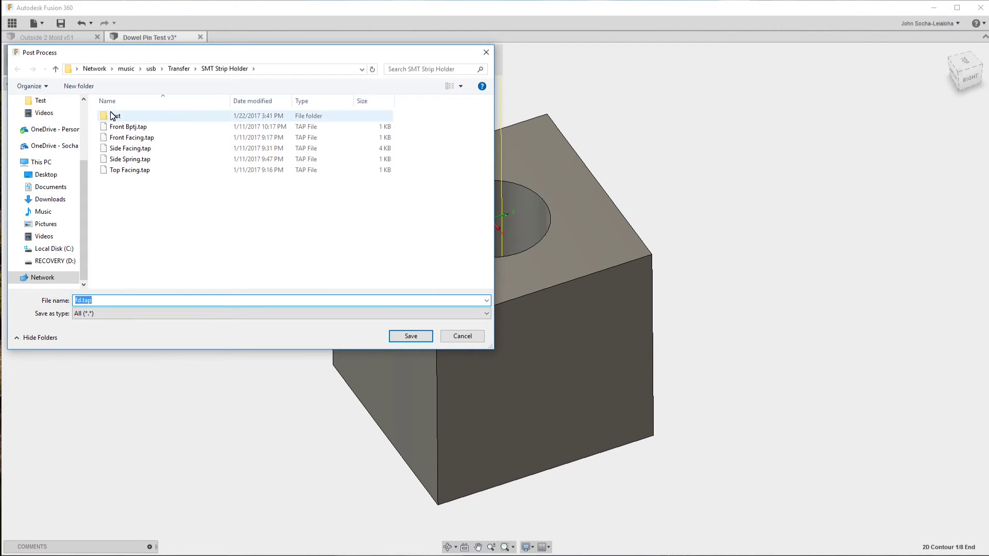
double_click(113, 115)
click(121, 127)
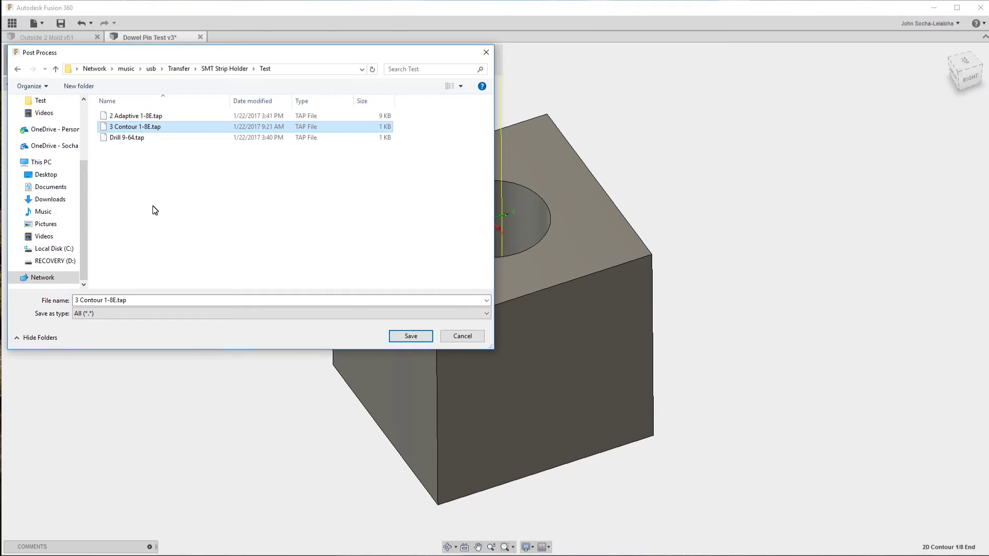
click(419, 337)
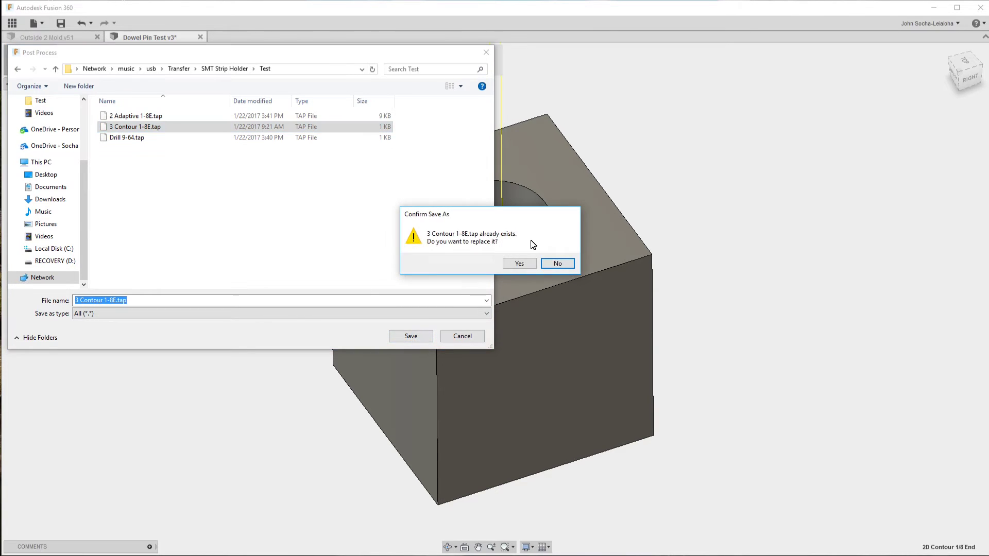
click(519, 264)
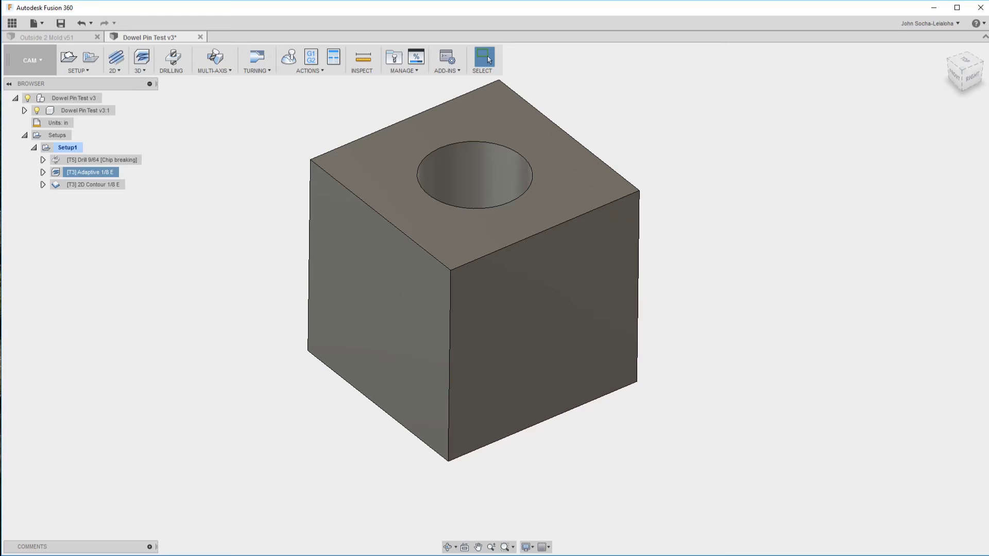
Open the tool library, cancel editing the Aluminum flat endmill, and show Samples > Inch - Aluminum.
click(399, 72)
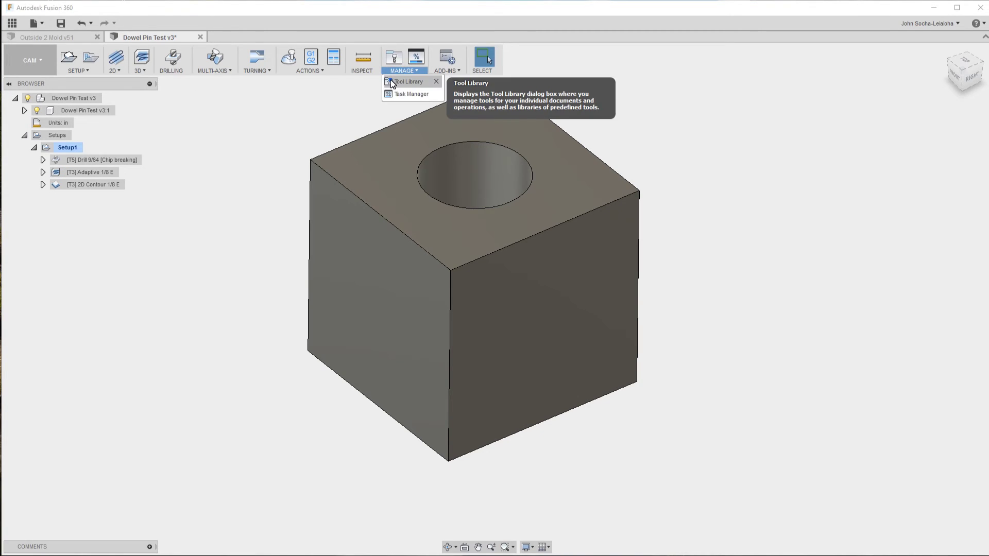
click(390, 79)
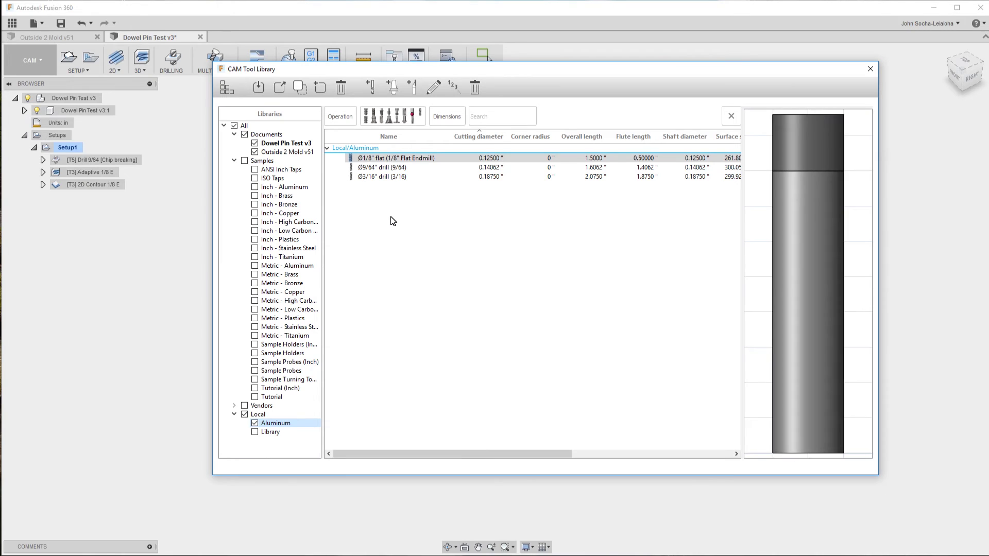
right_click(399, 162)
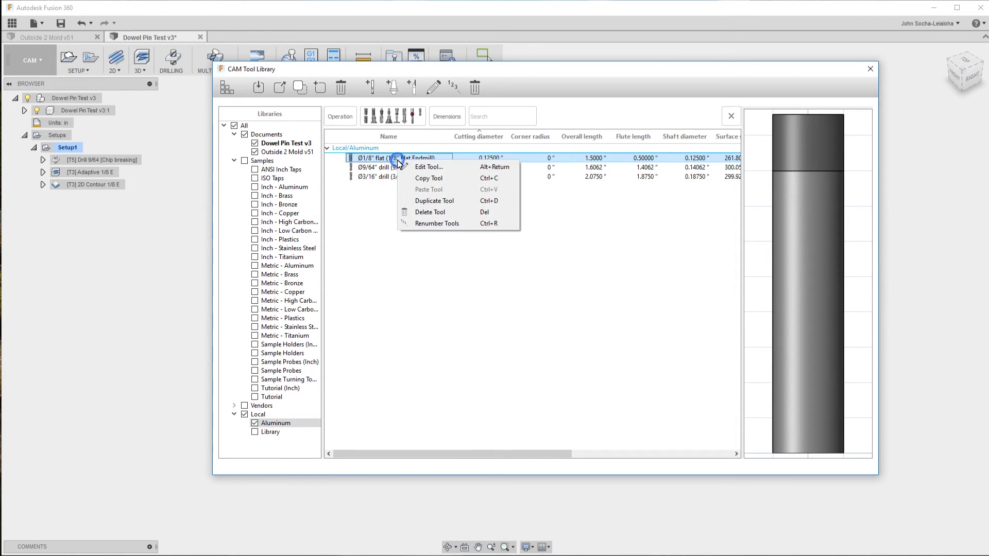
click(411, 168)
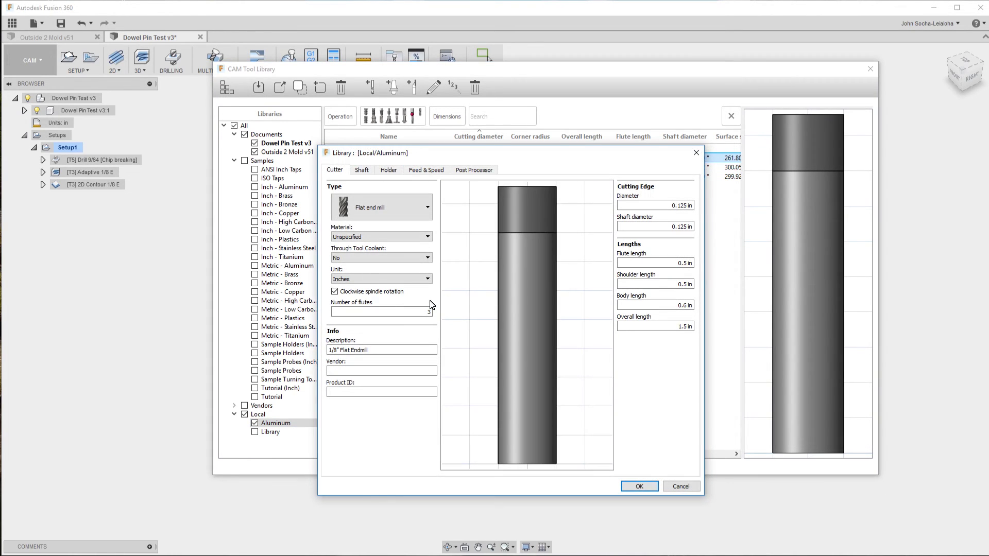
click(426, 315)
click(685, 487)
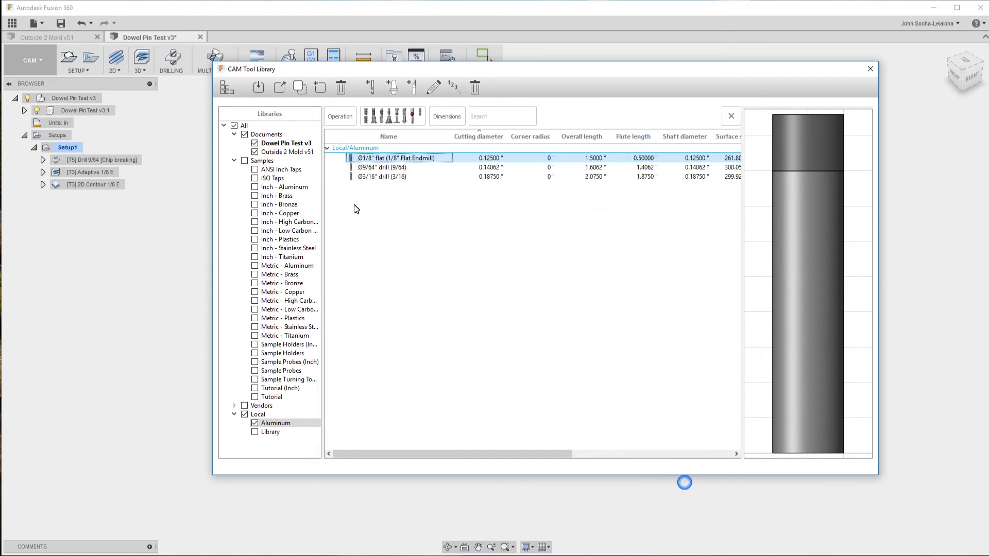
click(284, 187)
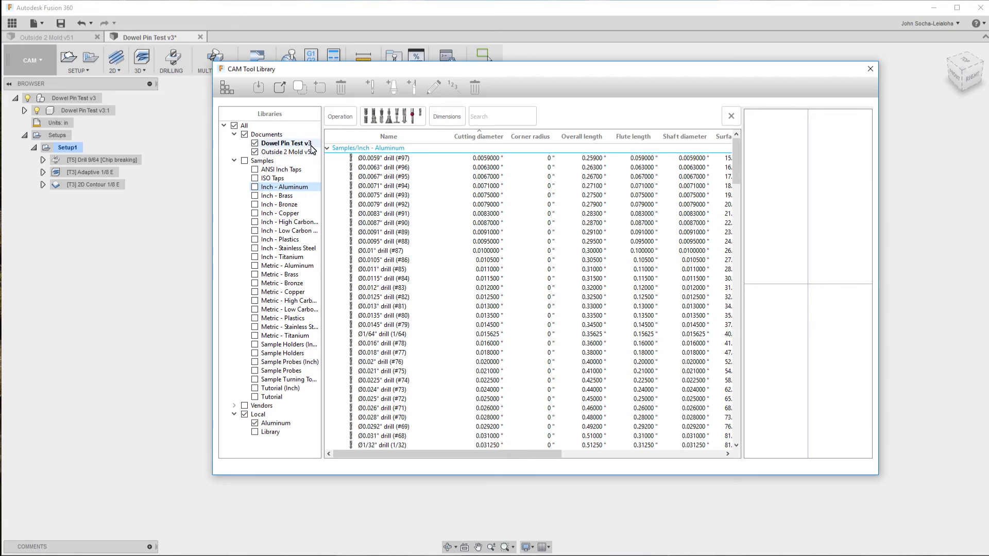
Make tool 3 in Dowel Pin Test v3 two-flute and update the operations' feeds and speeds.
click(289, 152)
click(291, 144)
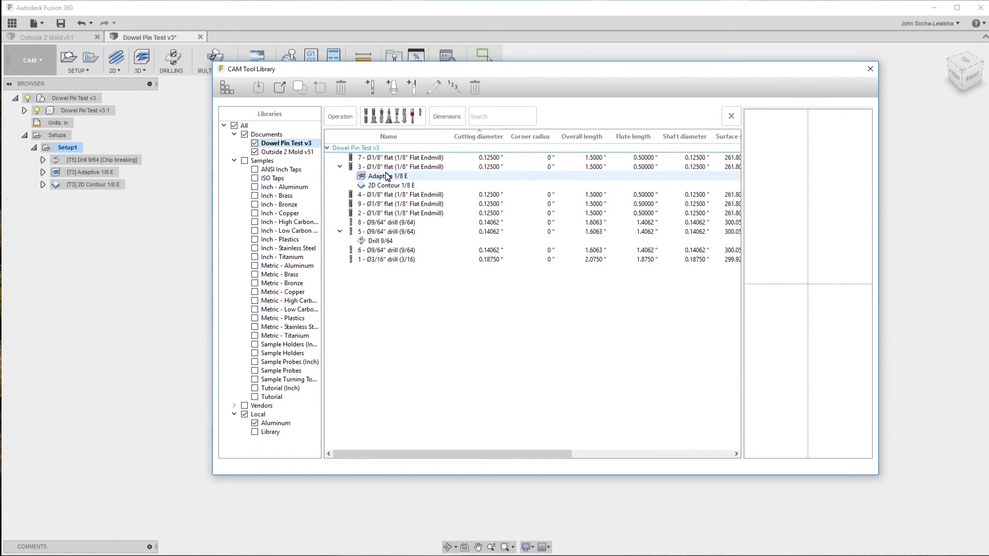
right_click(387, 167)
click(414, 195)
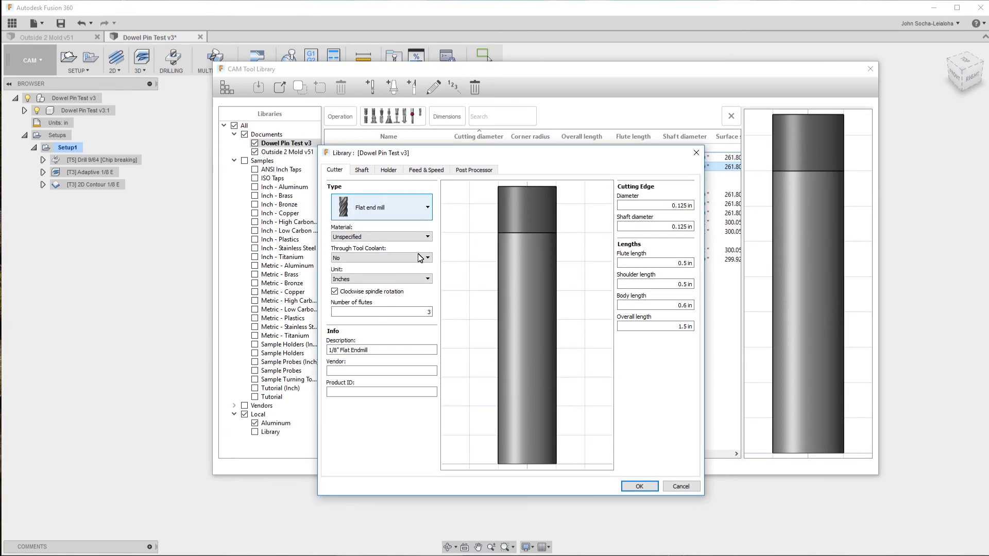
double_click(412, 312)
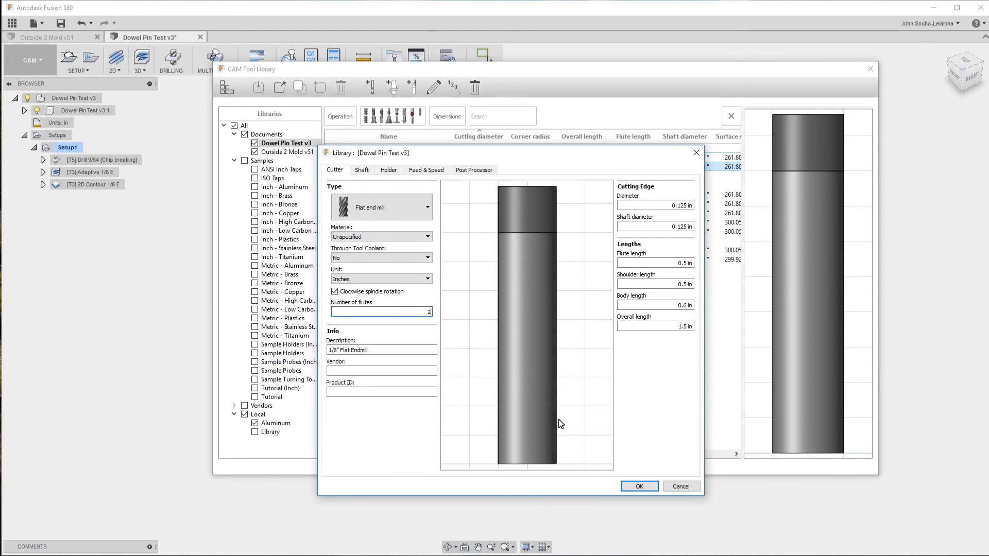
click(625, 483)
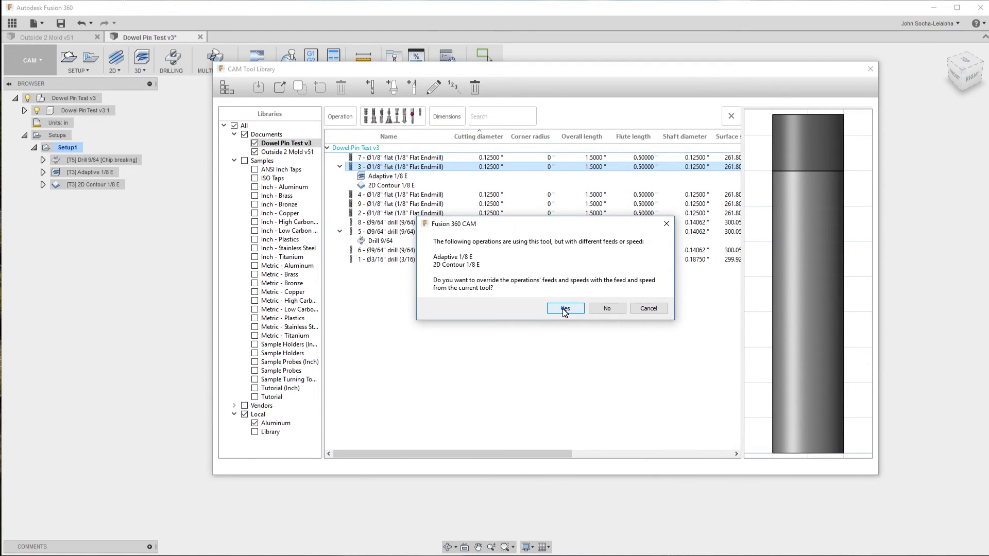
click(565, 308)
Change the Aluminum library's flat endmill from 3 to 2 flutes and close the tool library.
right_click(264, 424)
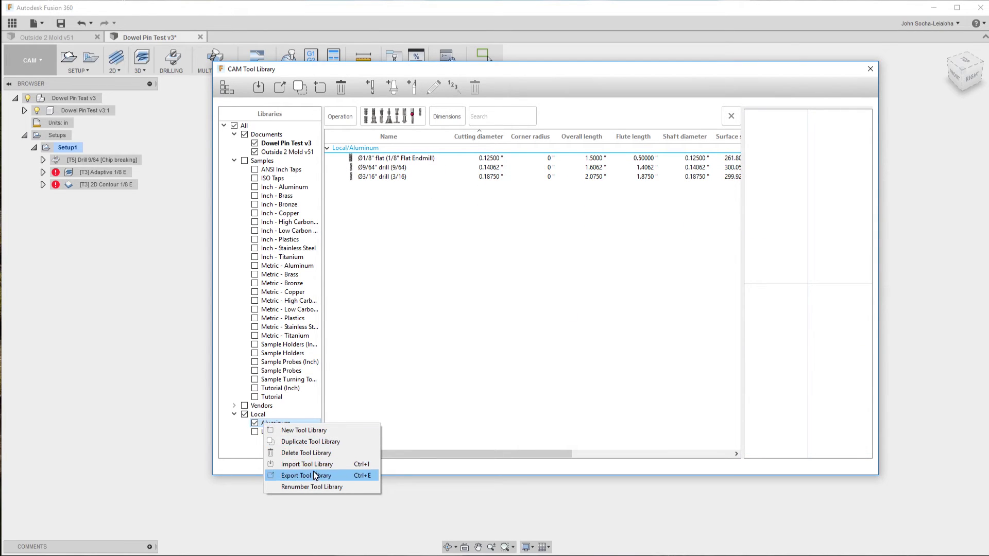
right_click(417, 160)
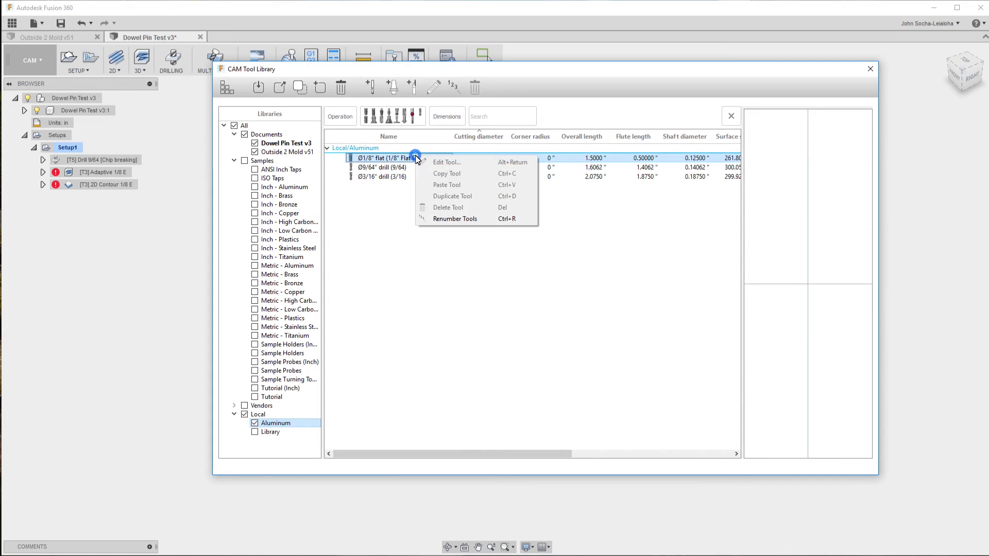
click(438, 161)
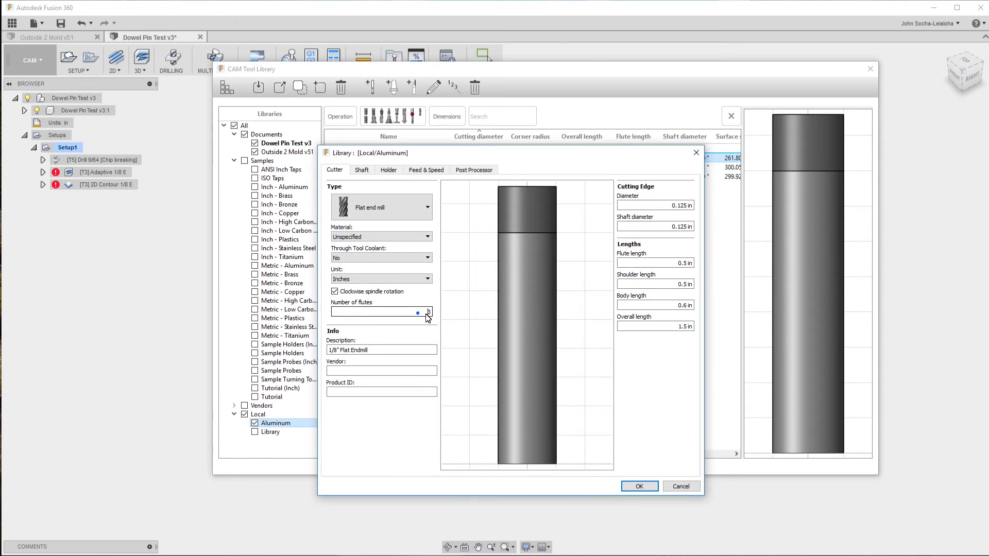
click(428, 314)
click(638, 487)
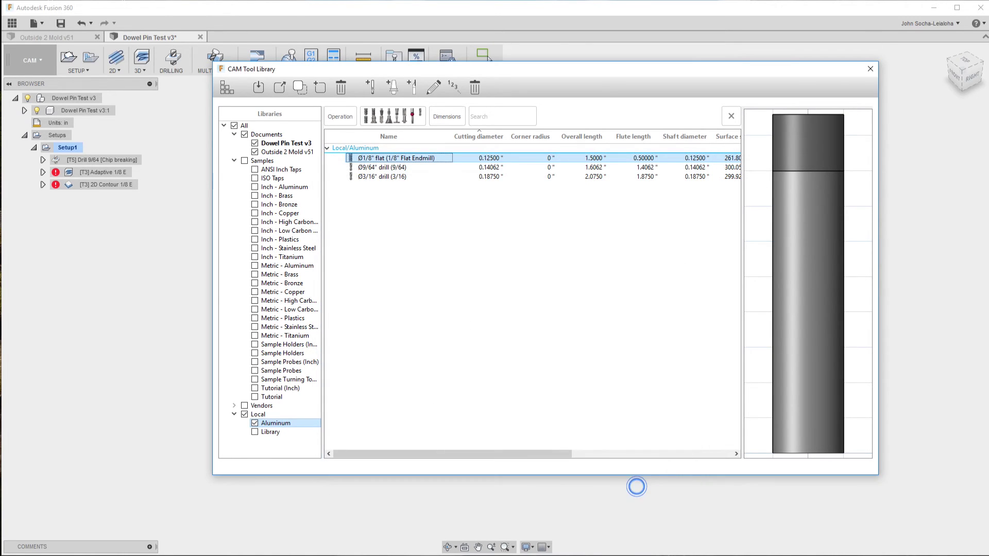
click(871, 69)
click(114, 173)
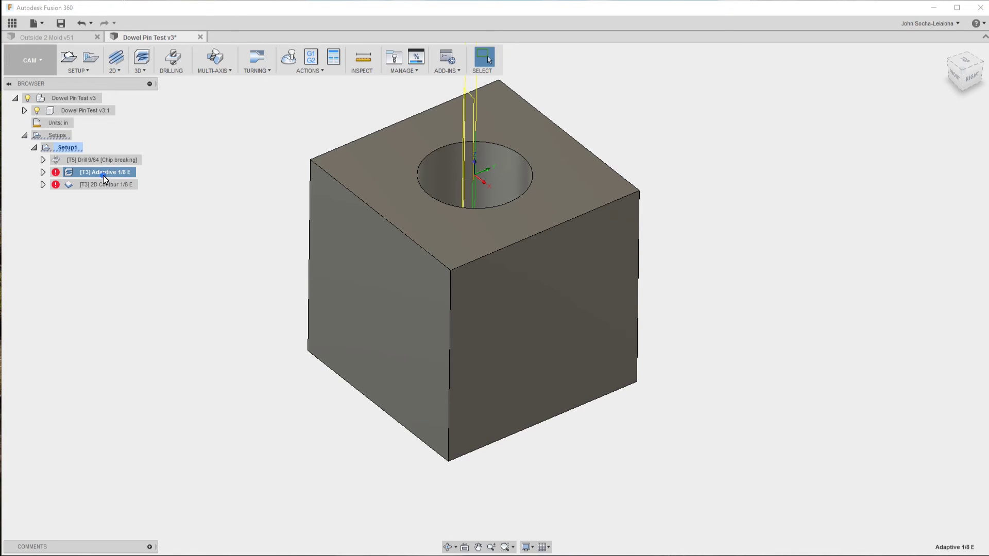
Edit Adaptive 1/8 E and set its feed per tooth to 0.0007.
right_click(103, 174)
click(124, 186)
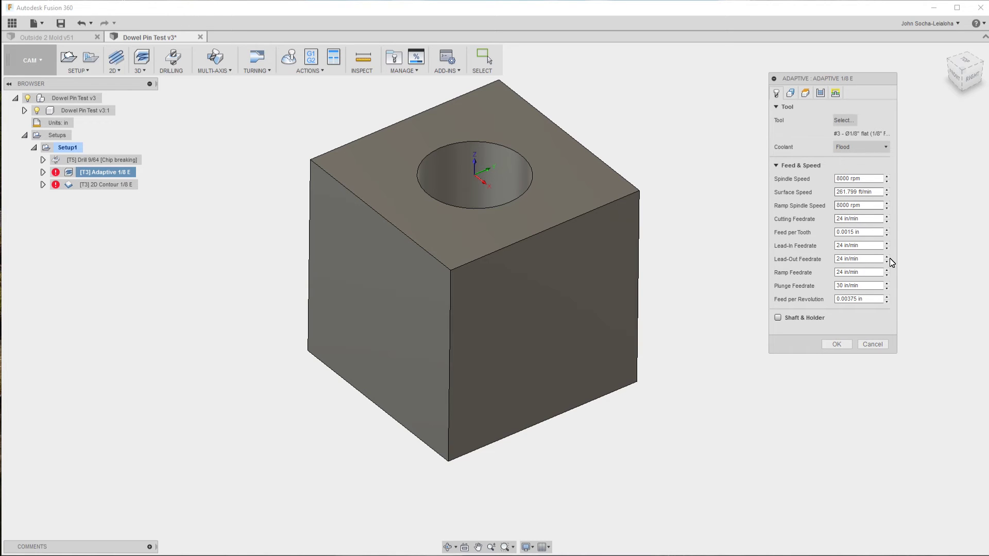
drag(847, 233, 874, 234)
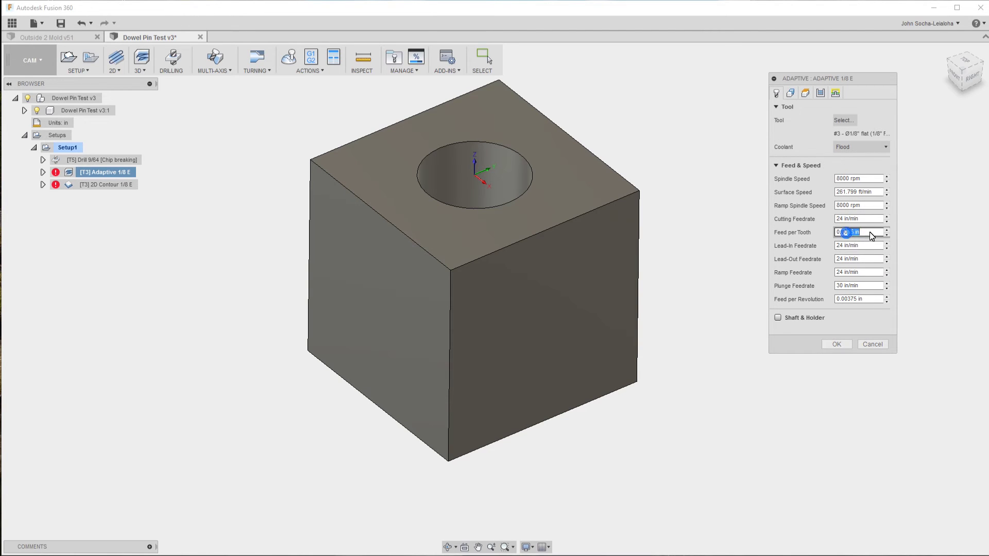
text(0.0007)
key(Tab)
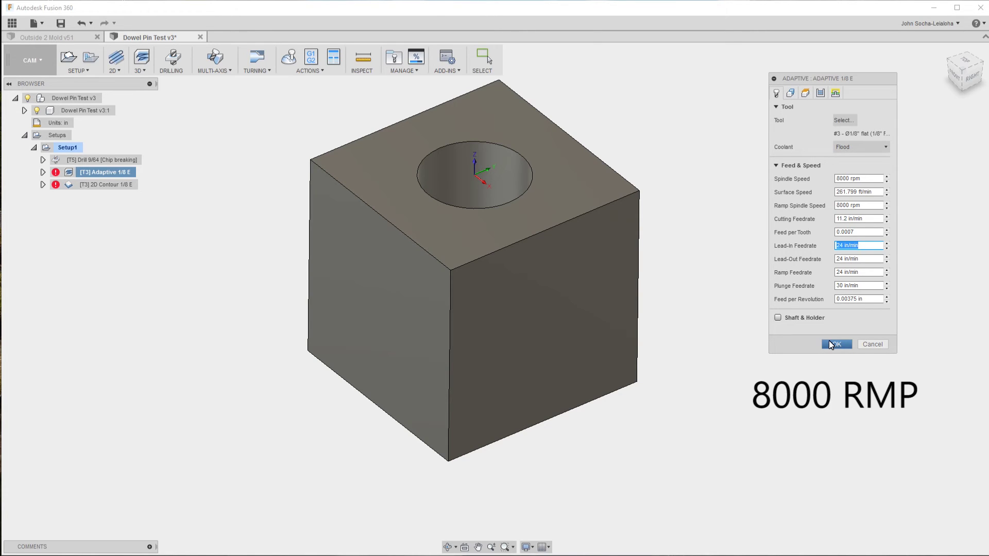
Enter 8000 as the Adaptive operation's spindle speed.
click(863, 234)
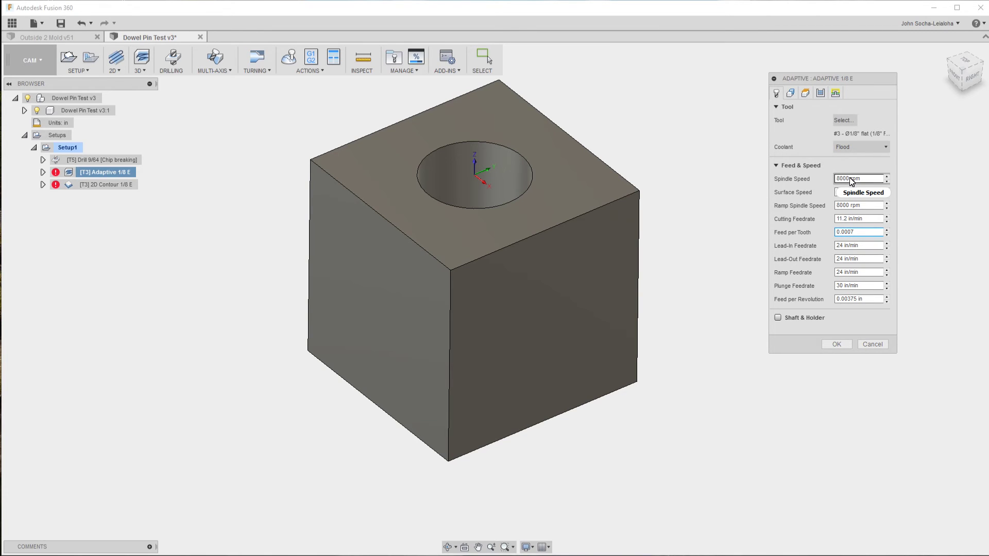
double_click(845, 179)
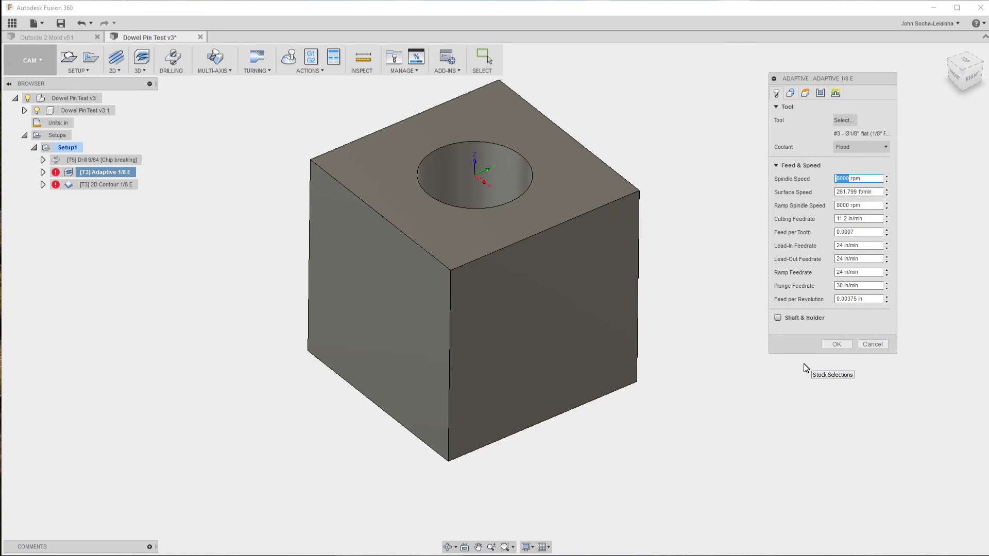
text(8000)
click(859, 80)
Enter a 2600 rpm spindle speed and a 6 in/min lead-in feedrate for Adaptive 1/8 E.
click(841, 179)
drag(841, 179, 818, 192)
text(2600)
click(844, 246)
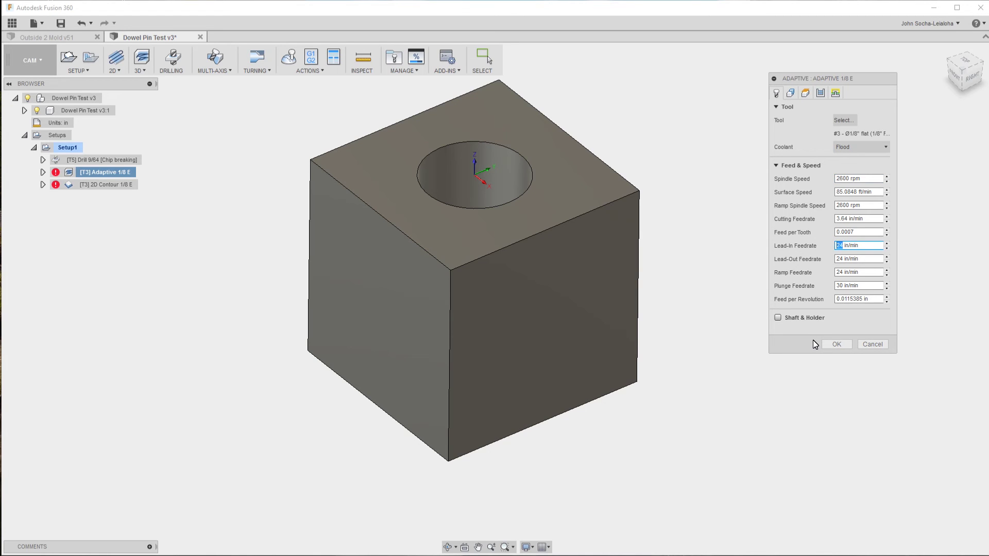
text(6)
key(Tab)
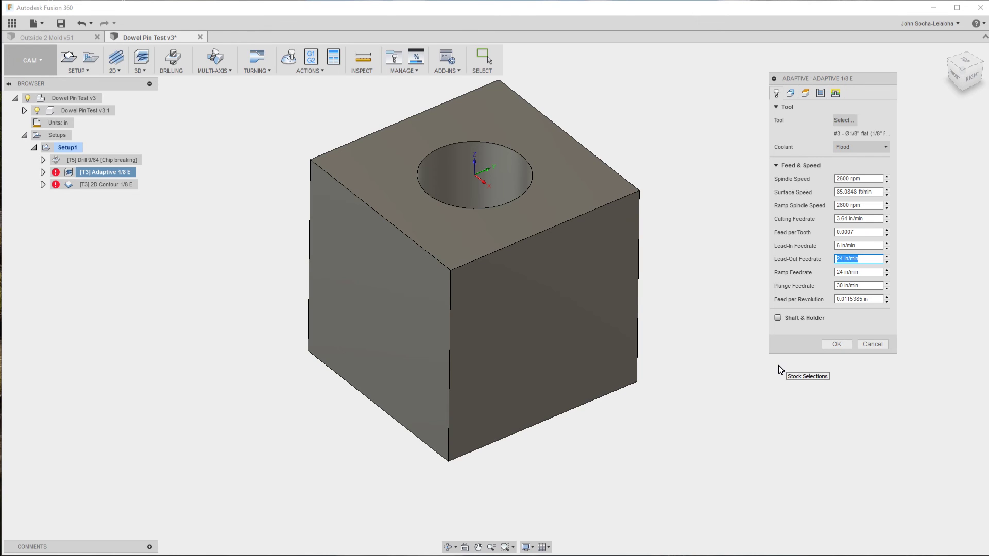
double_click(842, 205)
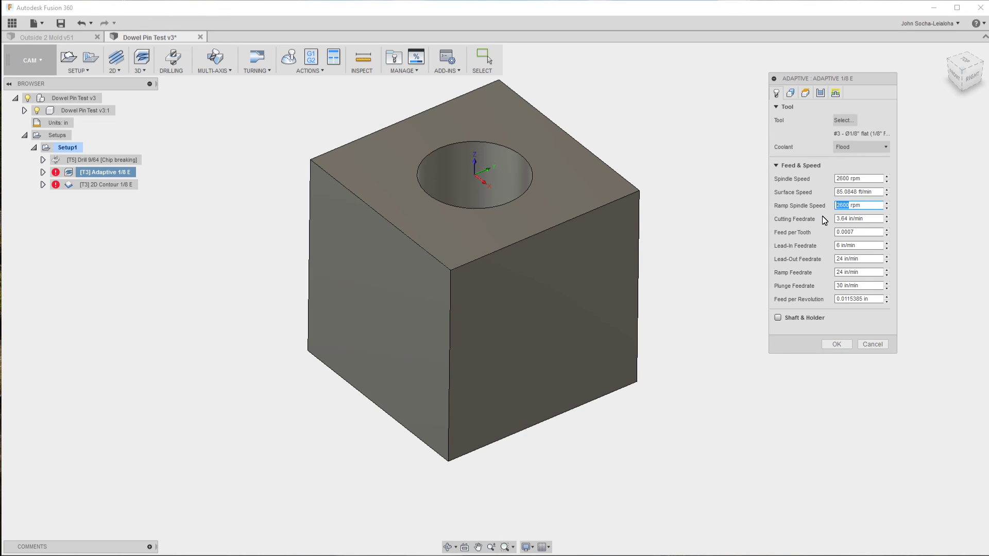
Set ramp spindle and spindle speeds to 4200 rpm, so the cutting feedrate recalculates to 5.88 in/min.
text(4200)
key(Tab)
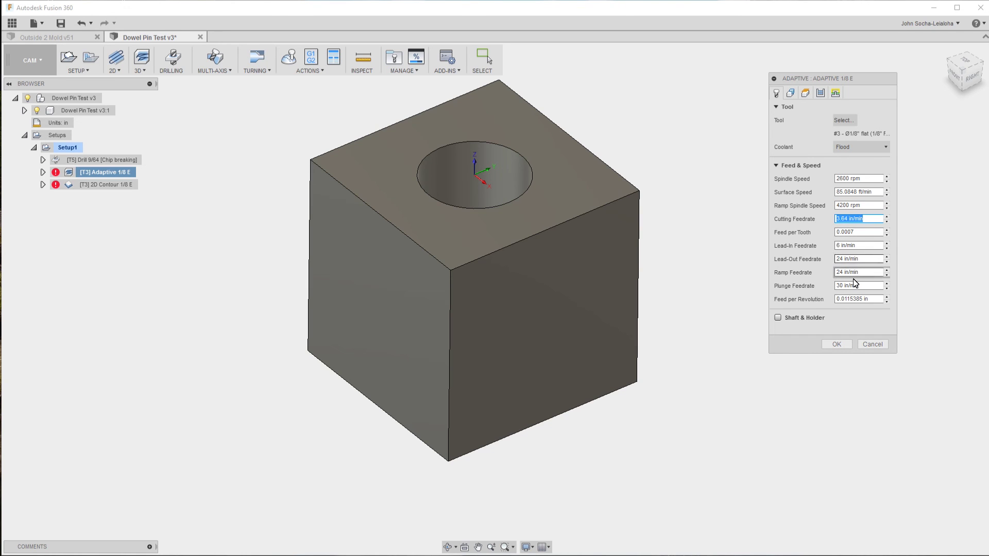
double_click(844, 179)
key(BackSpace)
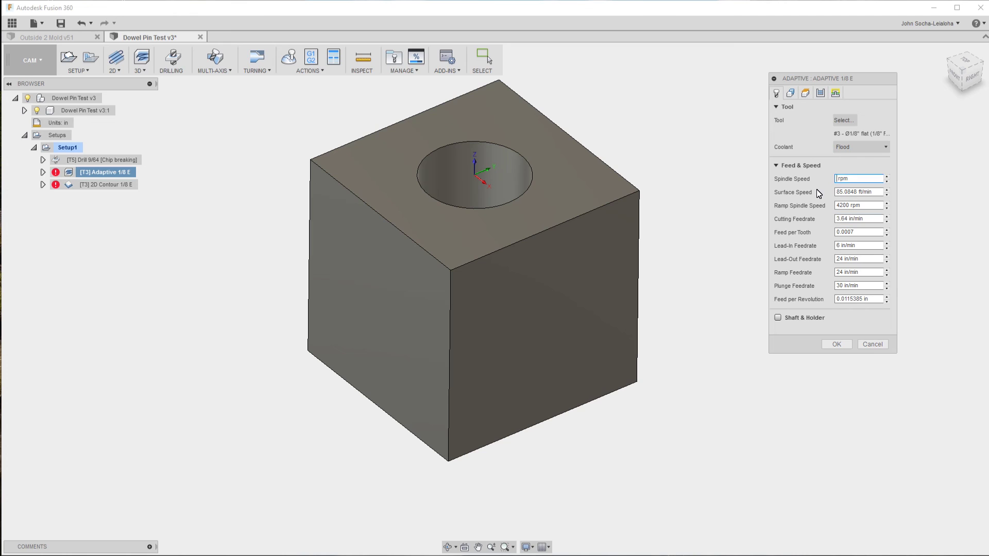
text(4200)
key(Tab)
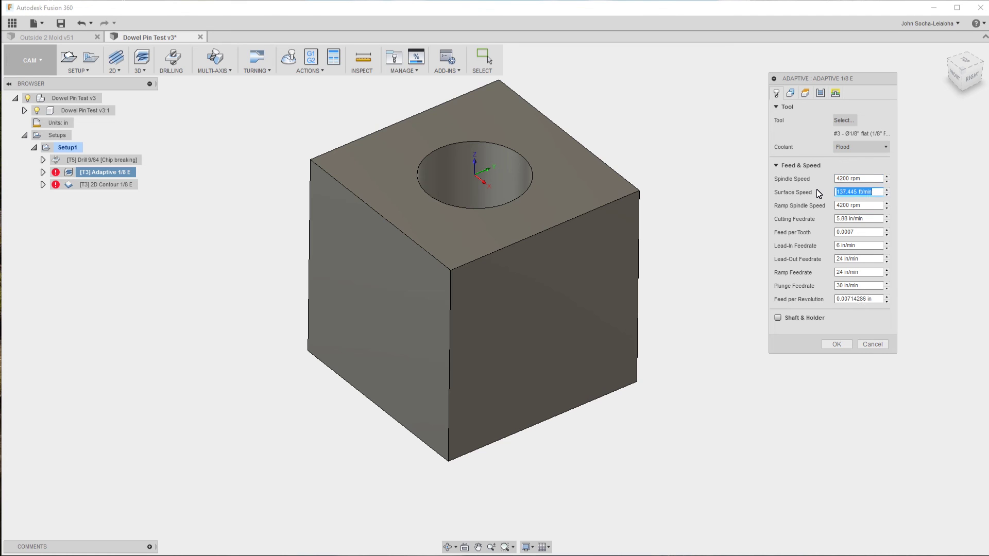
double_click(846, 219)
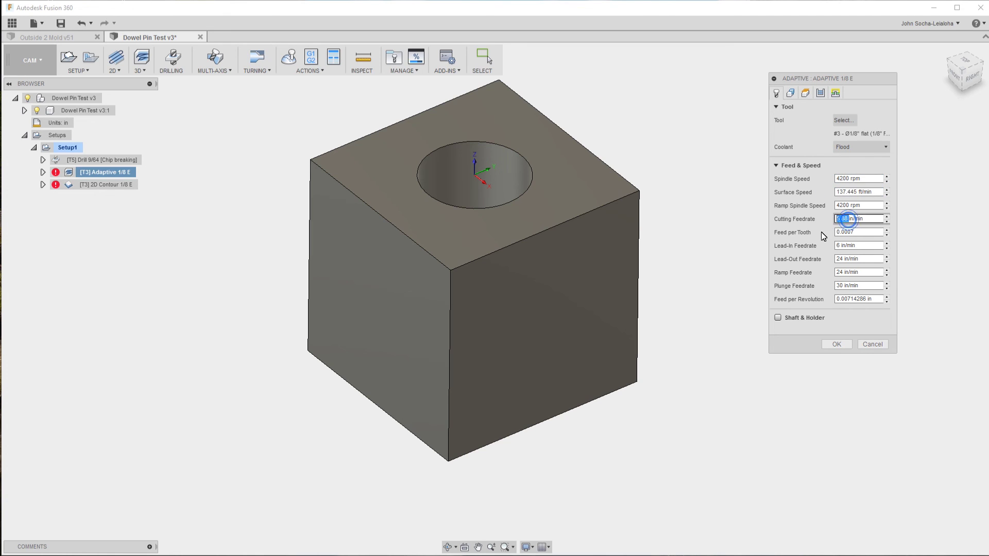